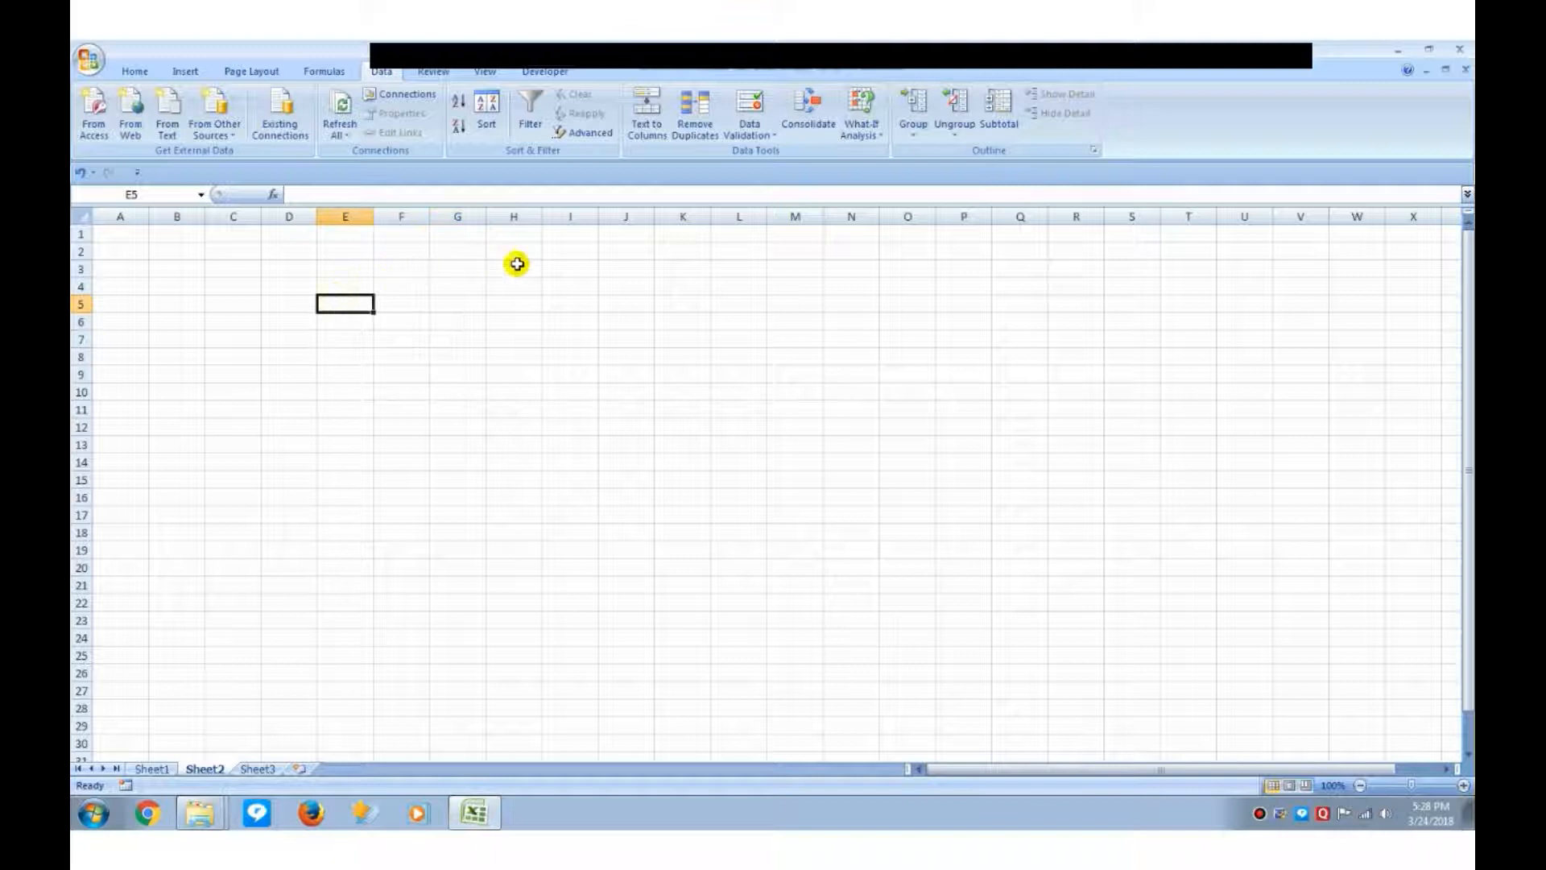
pyautogui.click(606, 319)
pyautogui.click(701, 339)
pyautogui.click(729, 463)
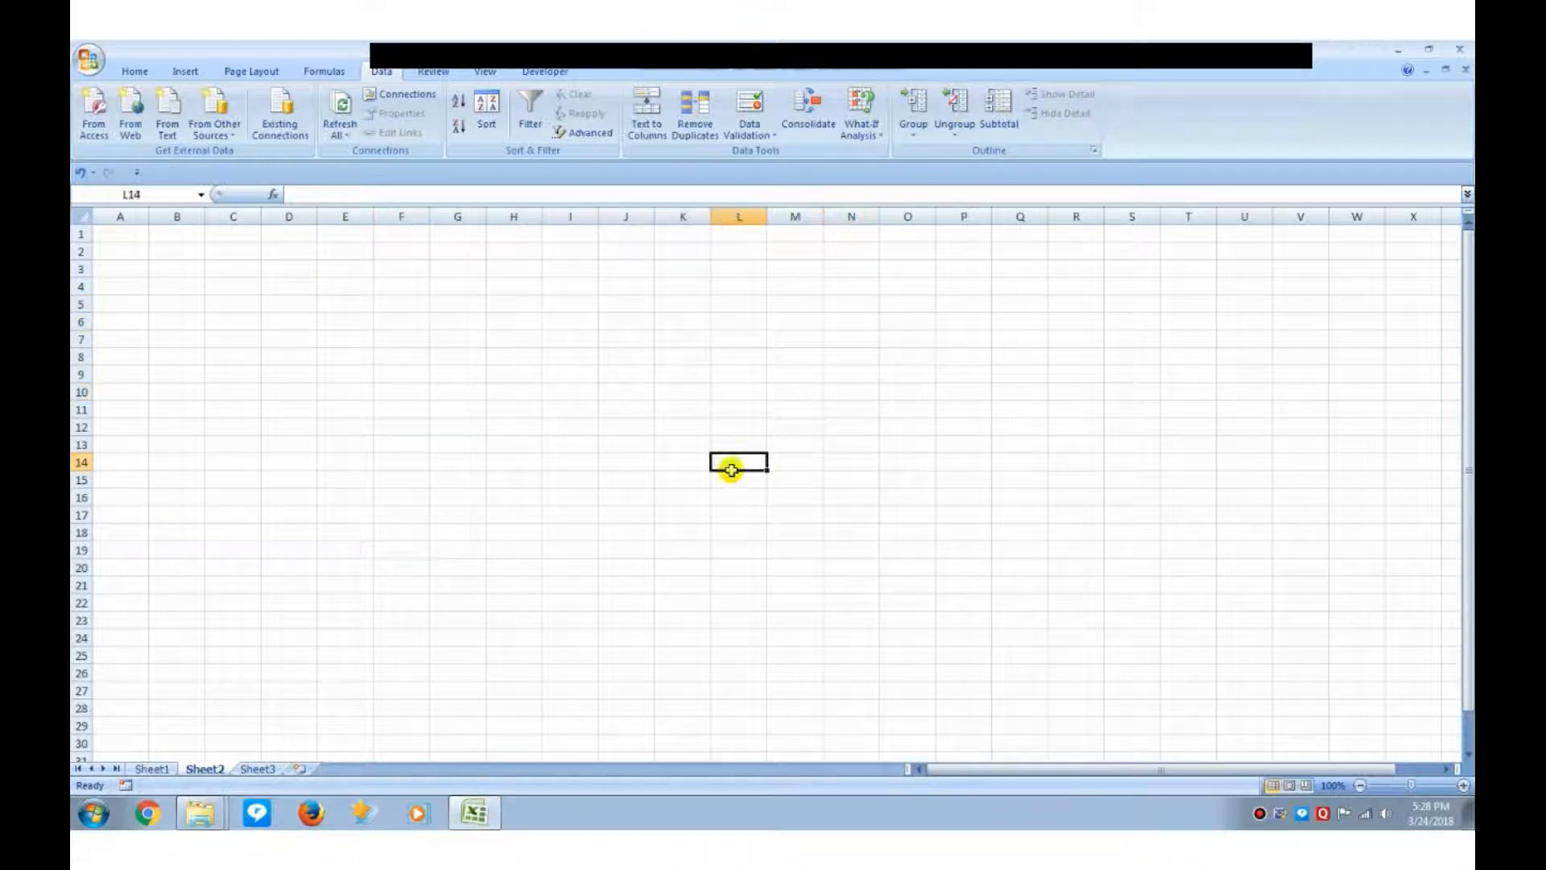
pyautogui.click(447, 317)
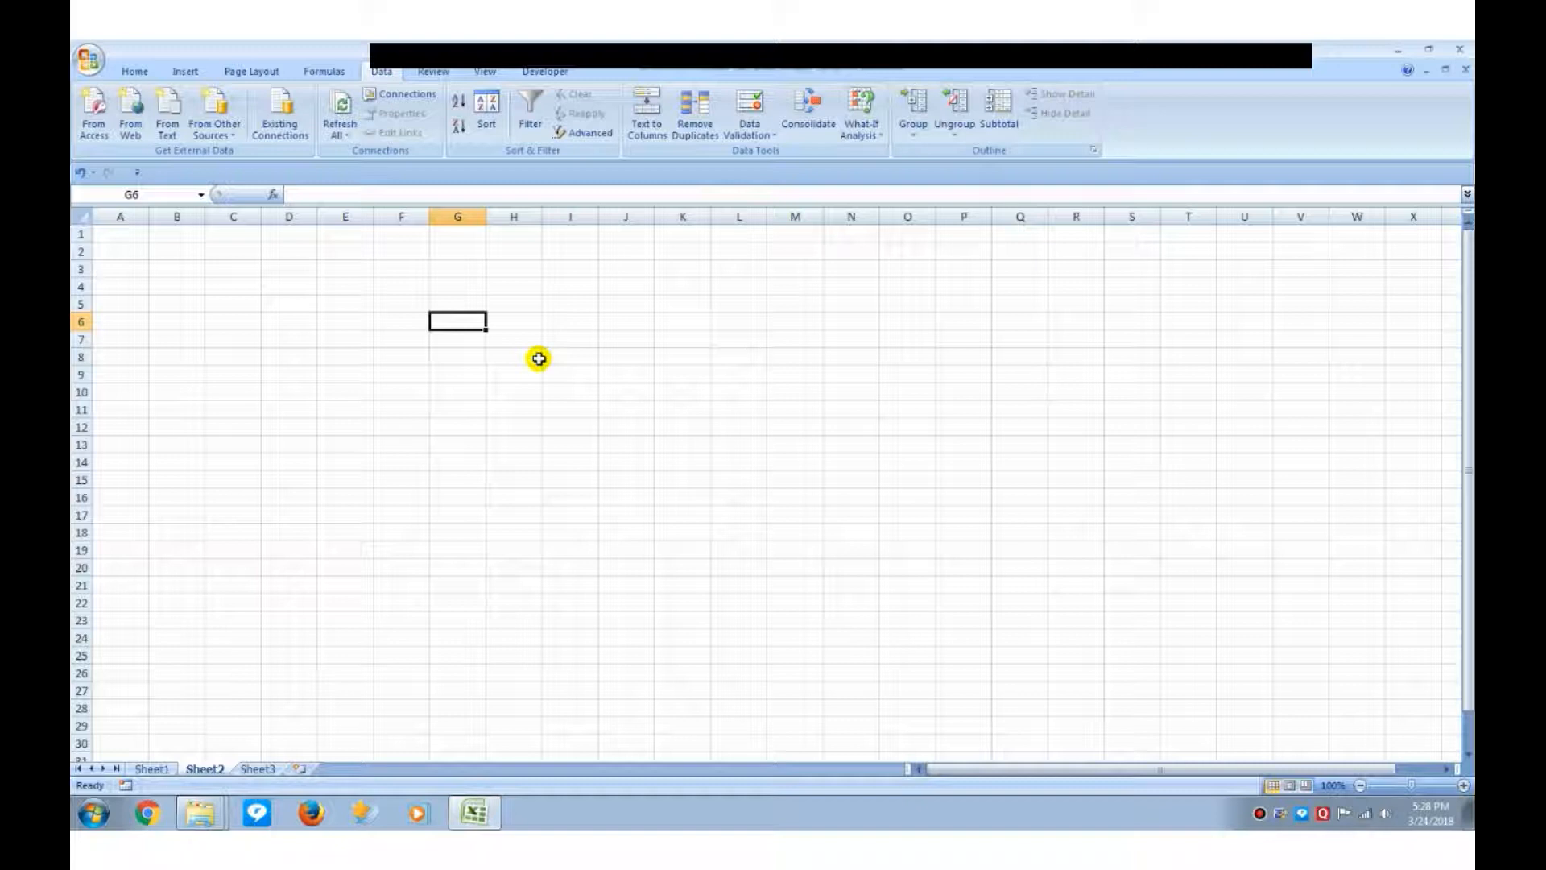
pyautogui.click(613, 356)
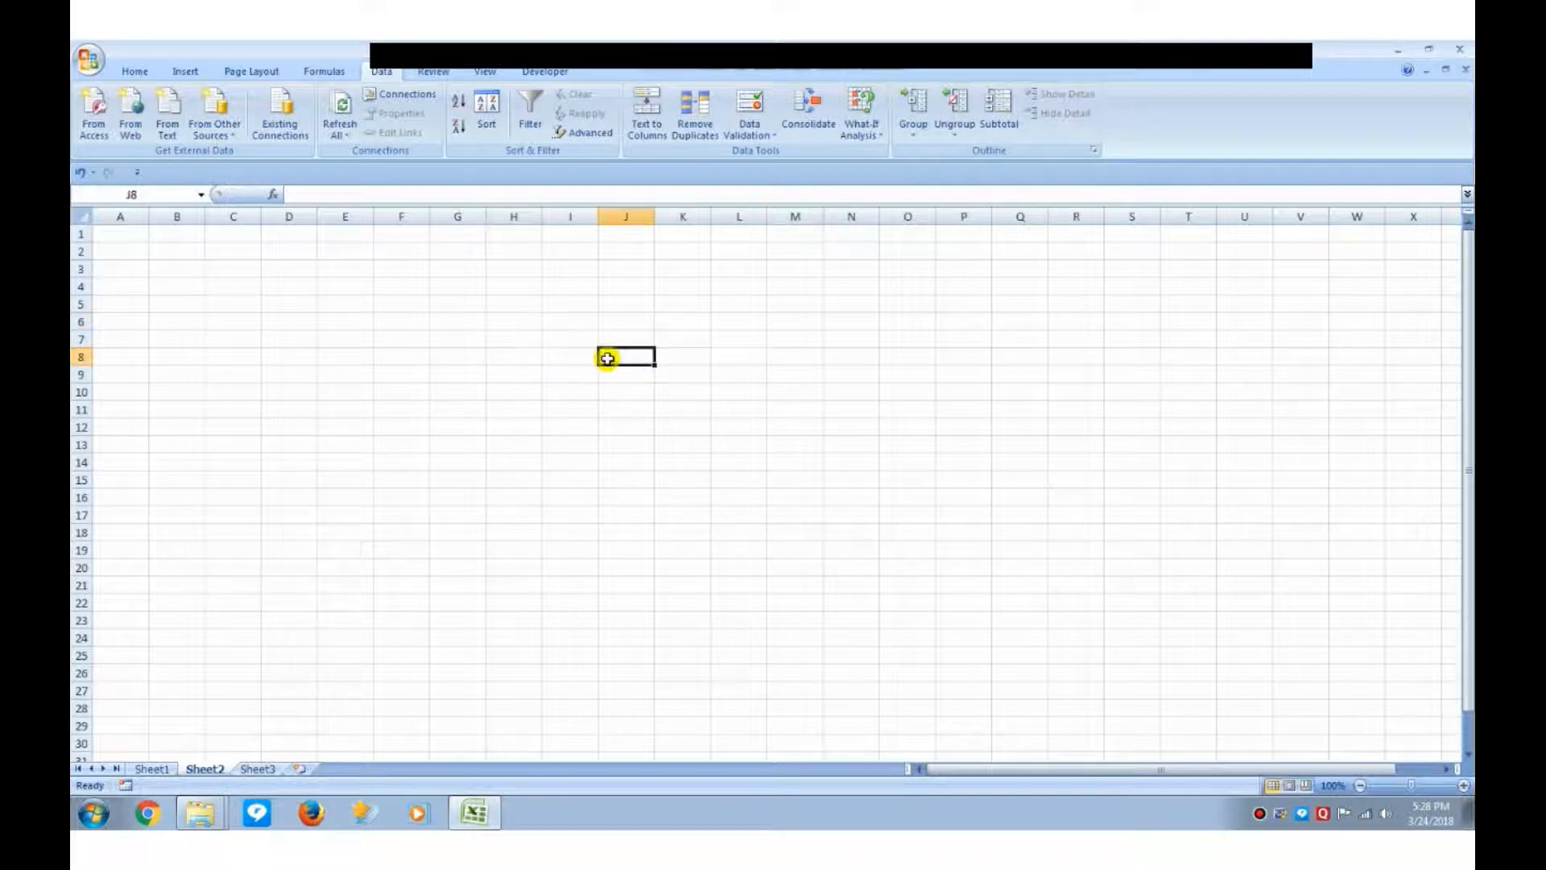
pyautogui.click(361, 321)
pyautogui.click(474, 338)
pyautogui.click(685, 409)
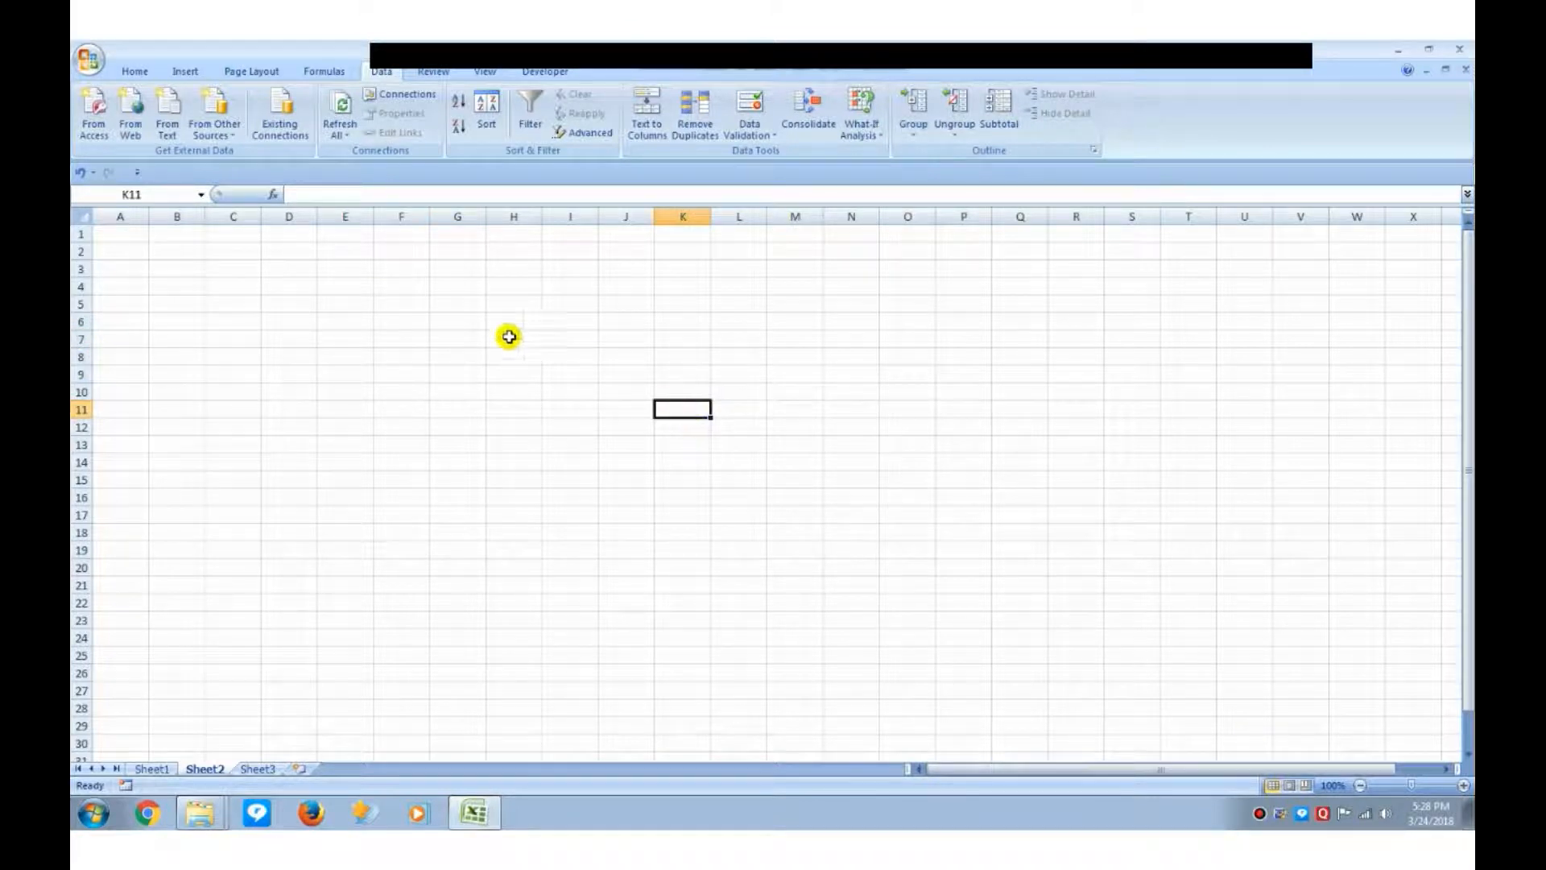
pyautogui.click(410, 299)
pyautogui.click(557, 366)
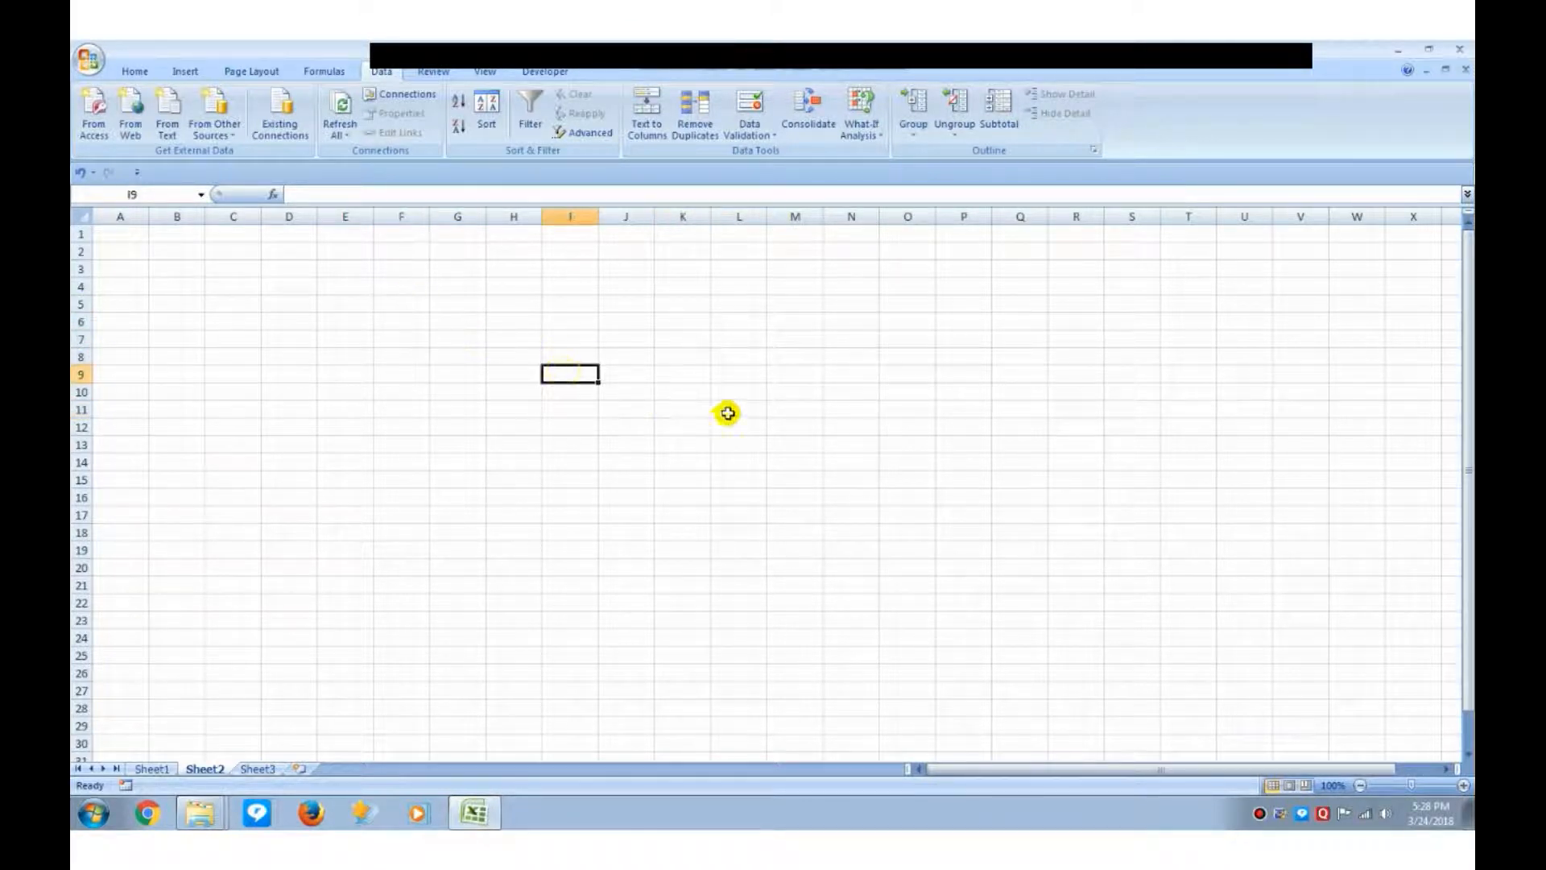
pyautogui.click(730, 414)
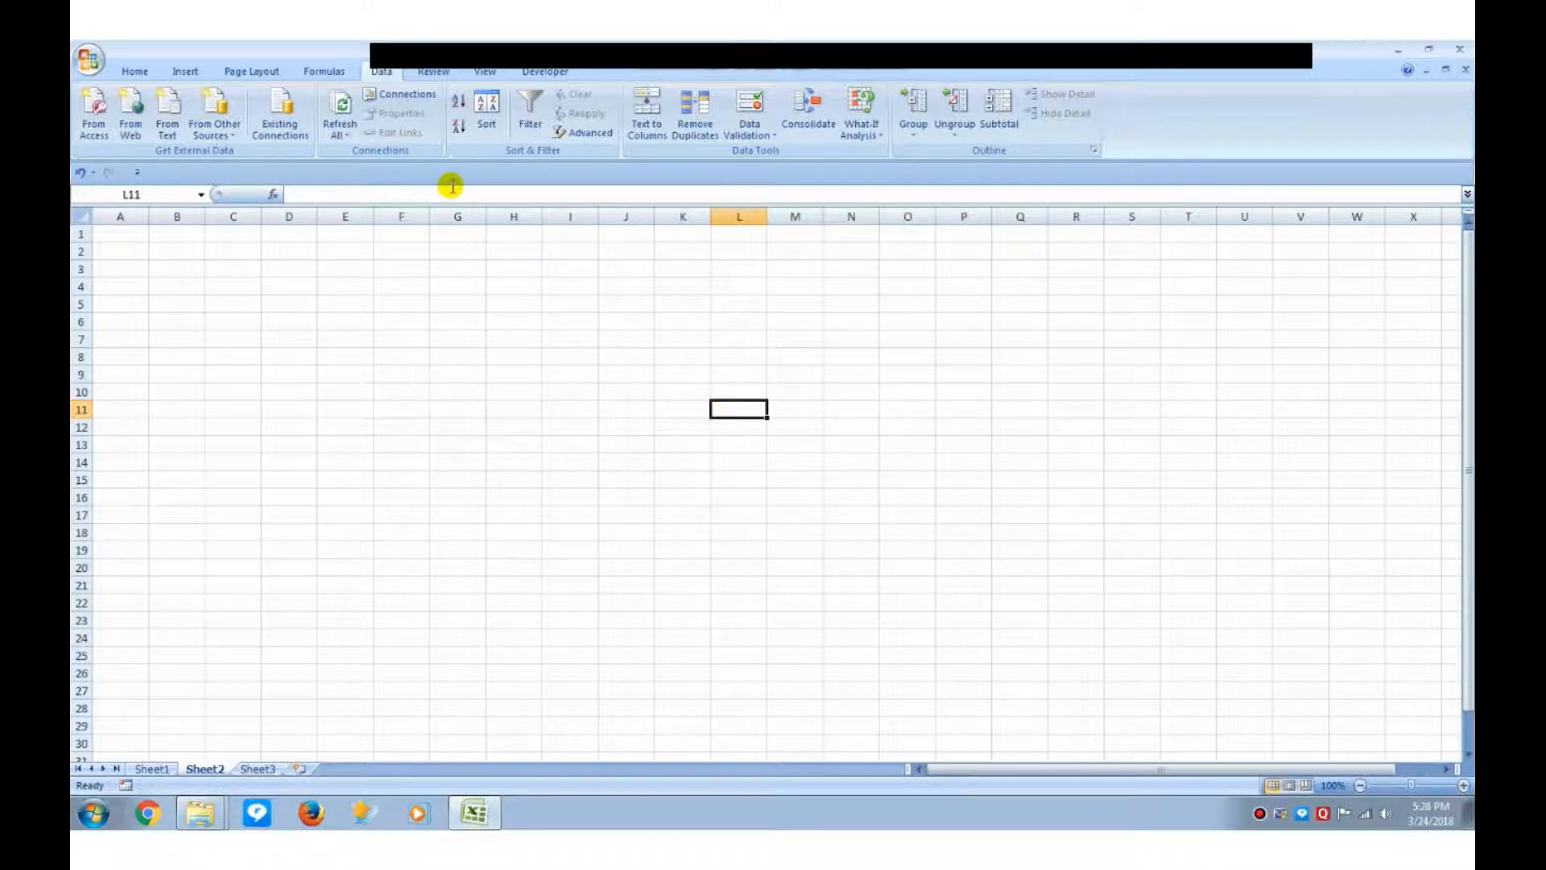
pyautogui.click(141, 289)
pyautogui.click(211, 306)
pyautogui.click(326, 282)
pyautogui.click(458, 339)
pyautogui.click(257, 338)
# - Enter 12 in cell D5
pyautogui.click(287, 309)
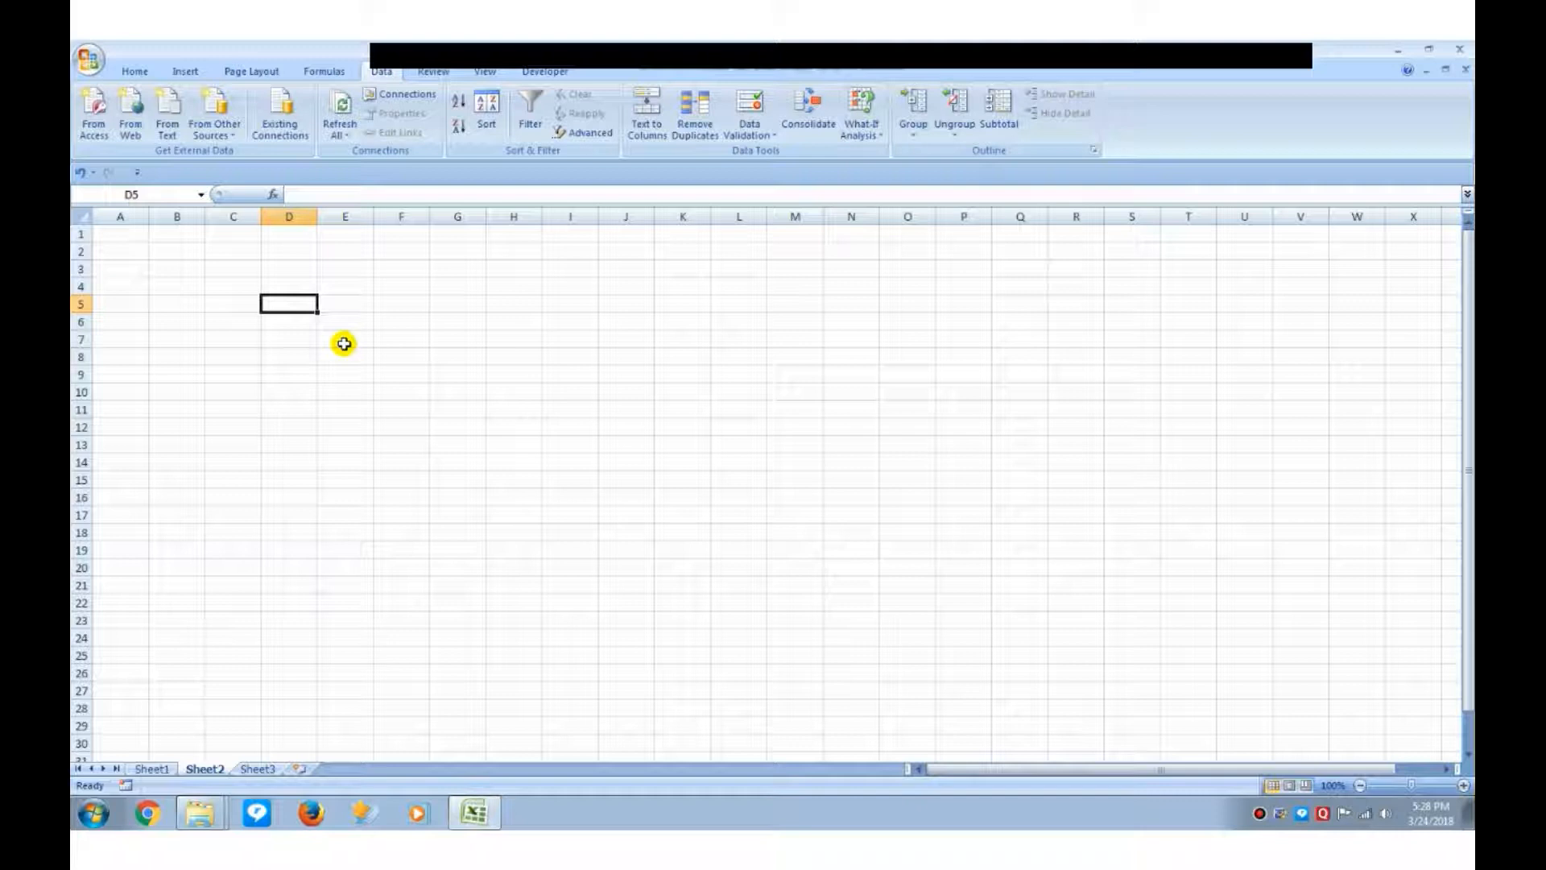
pyautogui.write('12')
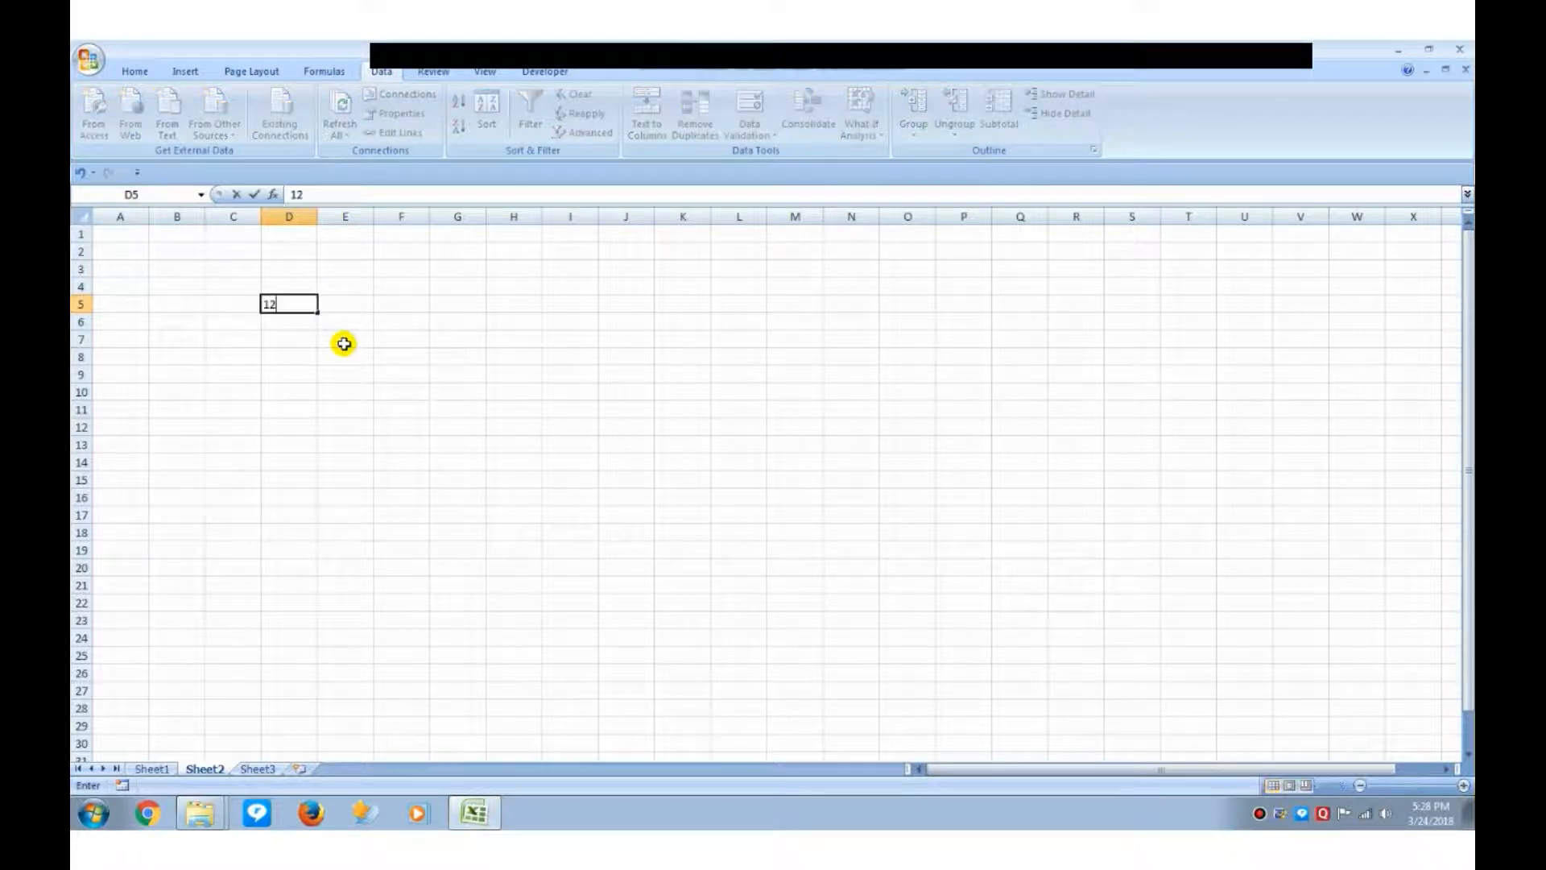
pyautogui.press('Return')
# - Enter the text Correct in cell D9 and Incorrect in cell D10
pyautogui.press('Return')
pyautogui.press('Return')
pyautogui.press('Return')
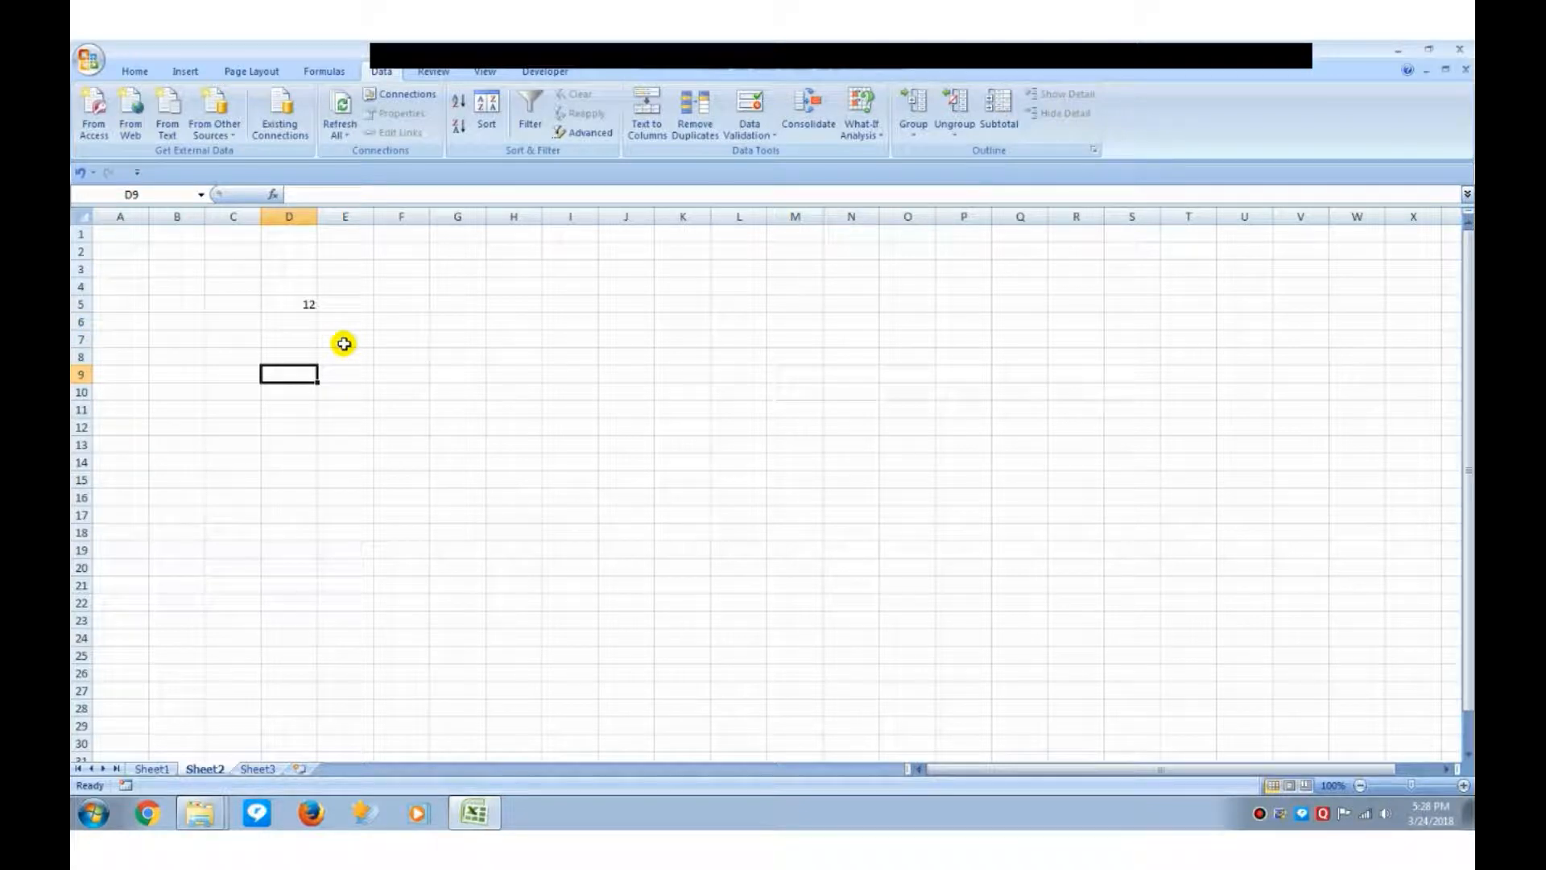
pyautogui.write('Correct')
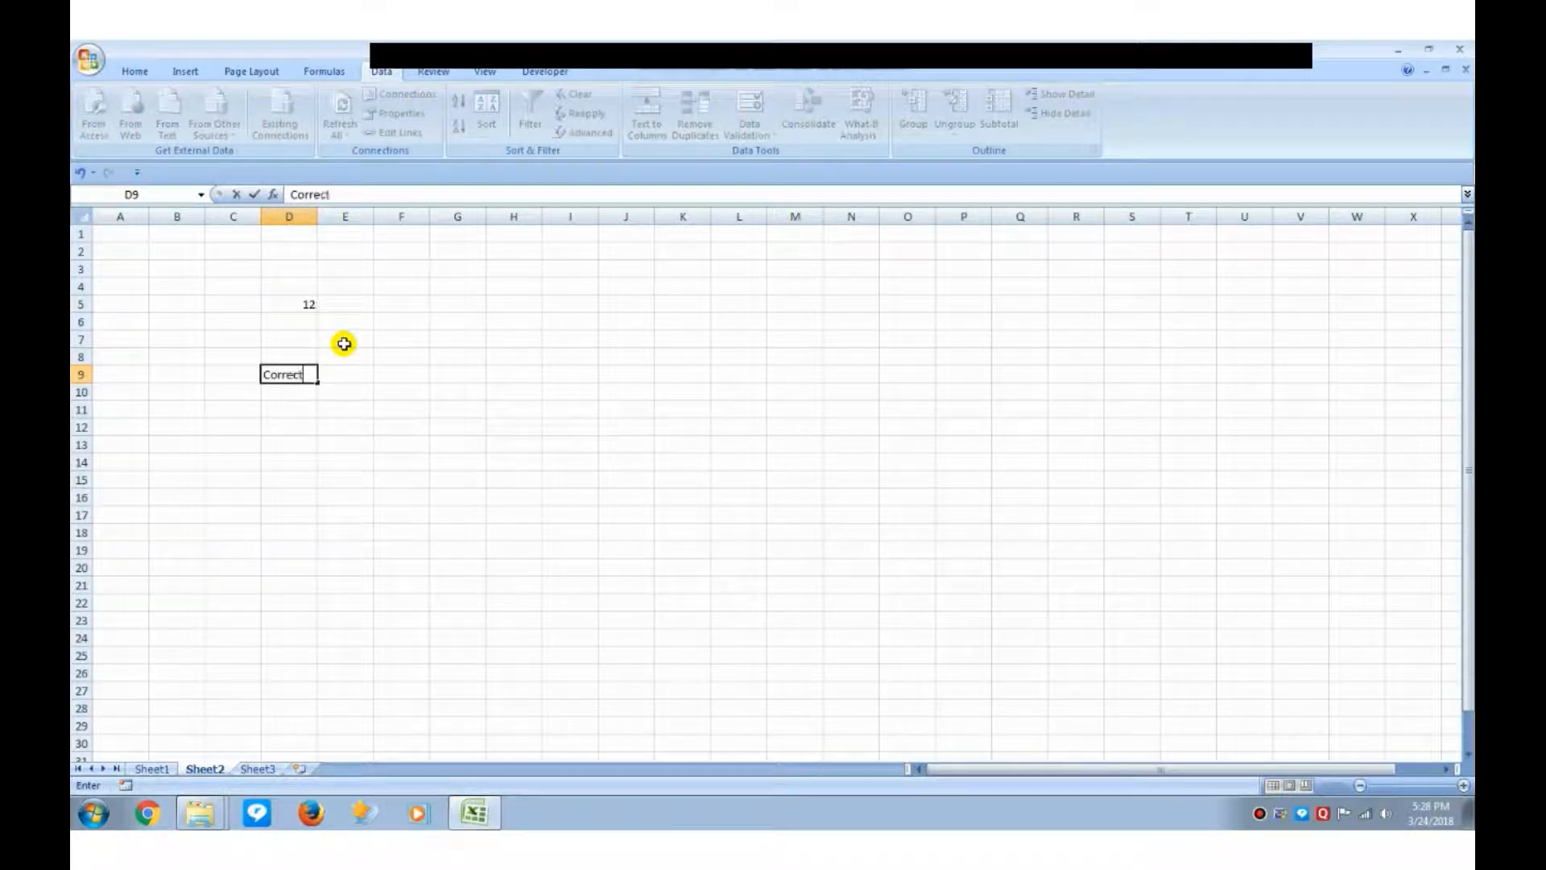
pyautogui.press('Return')
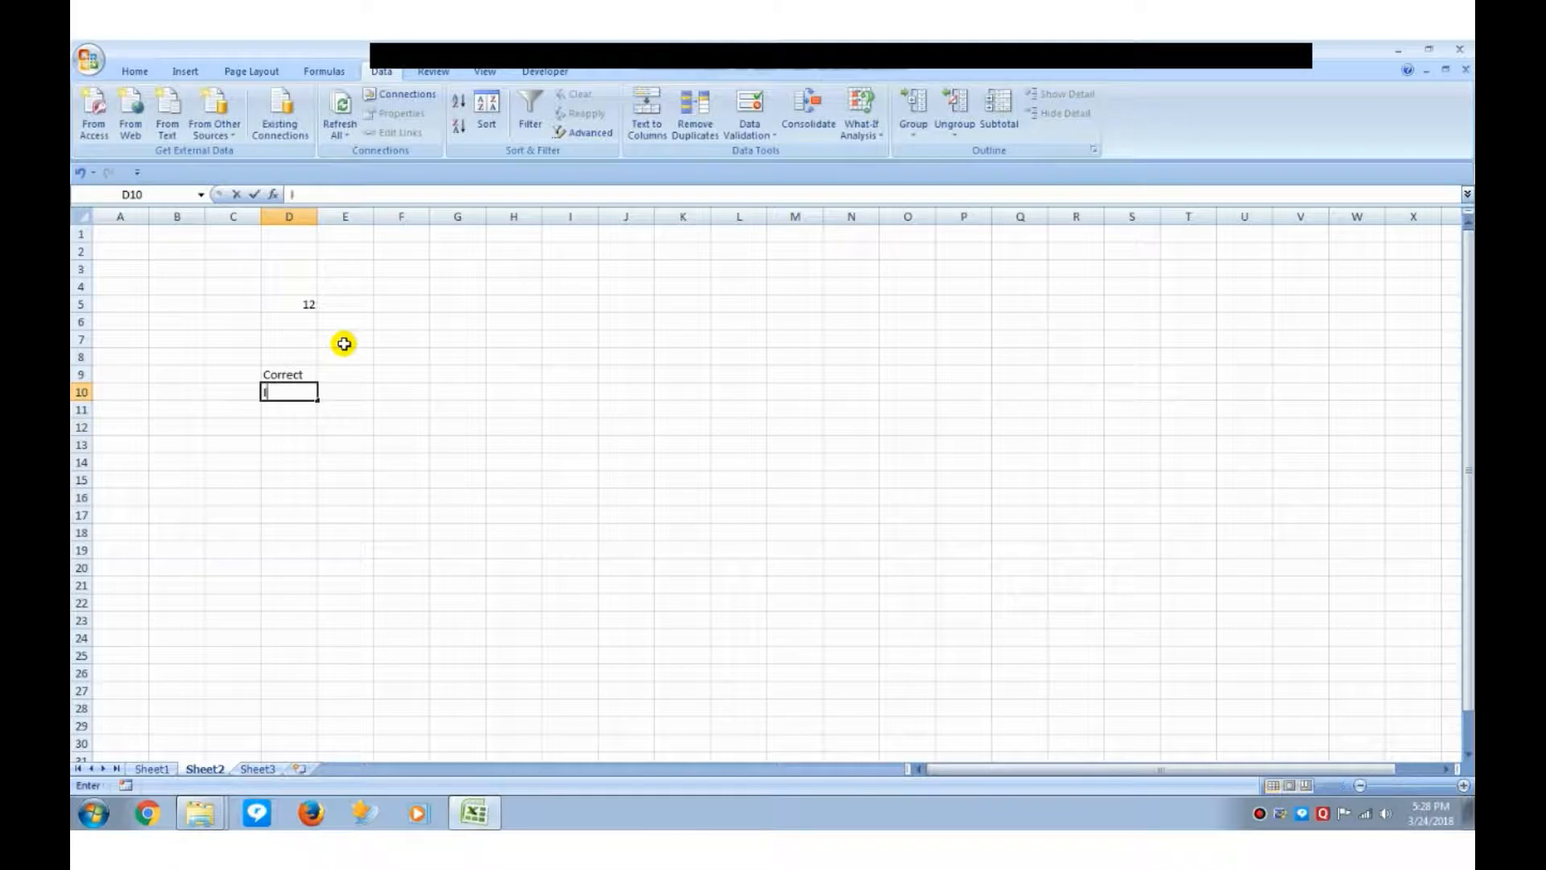
pyautogui.write('Incorrect')
pyautogui.press('Right')
pyautogui.press('Left')
pyautogui.press('Up')
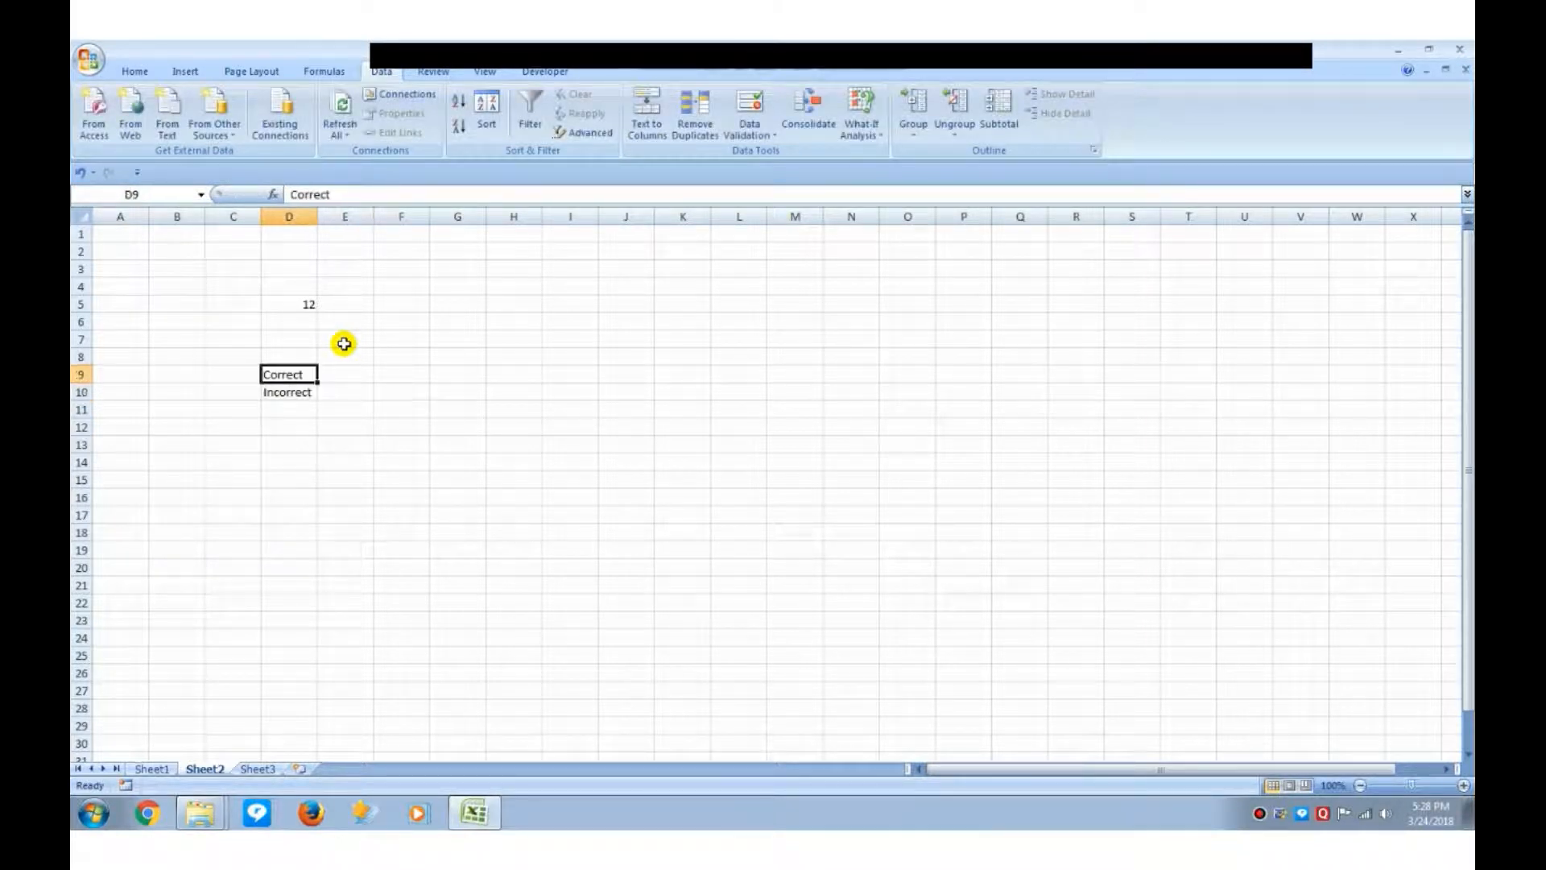
# - Clear the value from cell D5
pyautogui.click(312, 300)
pyautogui.press('Delete')
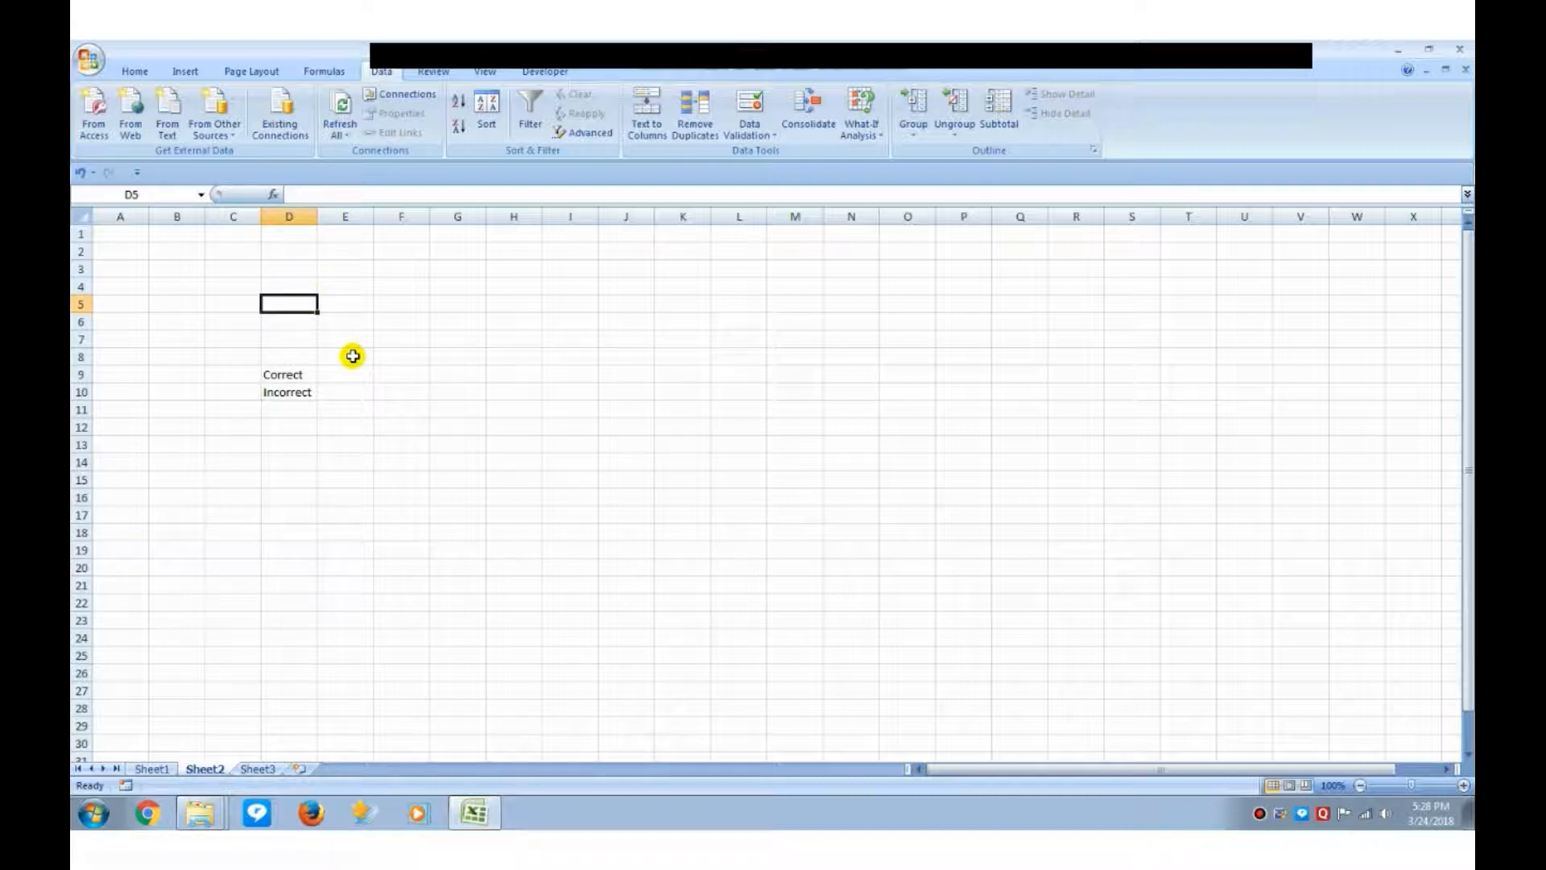
pyautogui.click(300, 376)
pyautogui.click(311, 392)
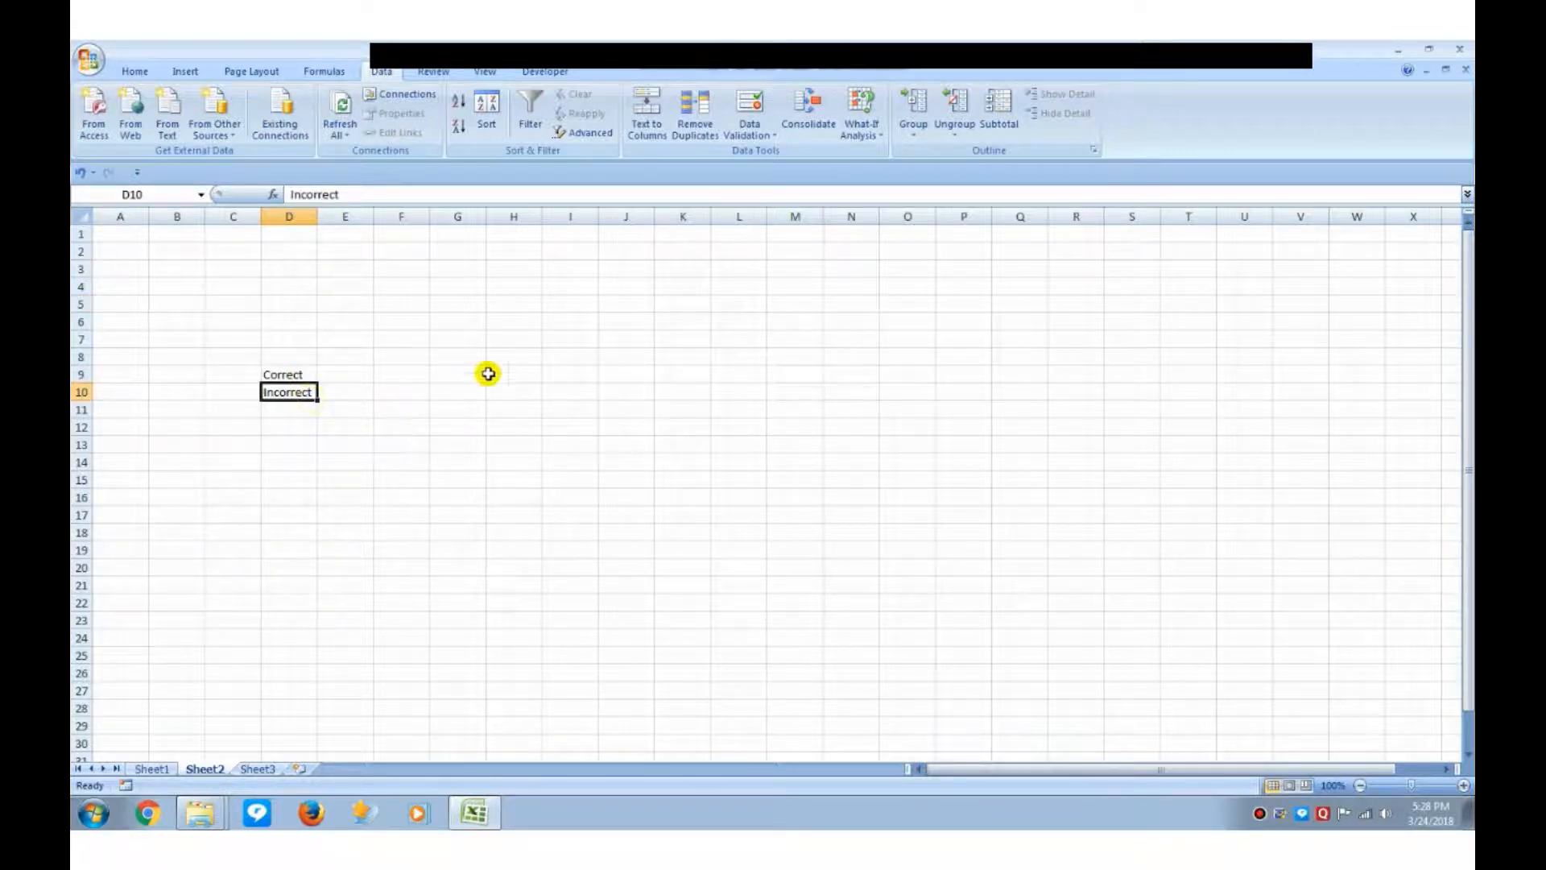
pyautogui.click(421, 321)
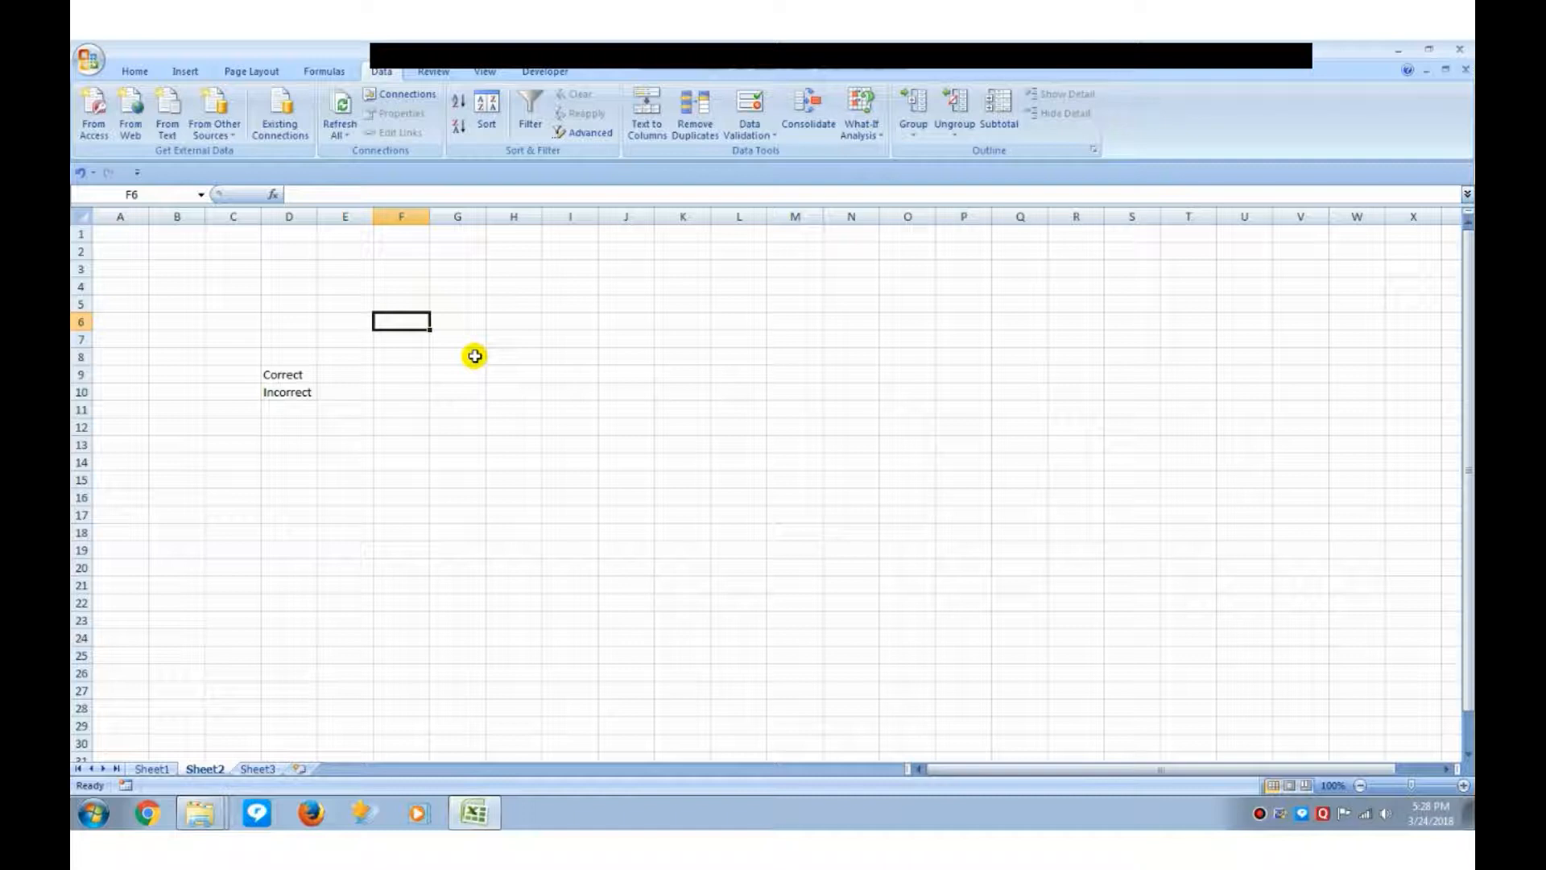
pyautogui.click(501, 319)
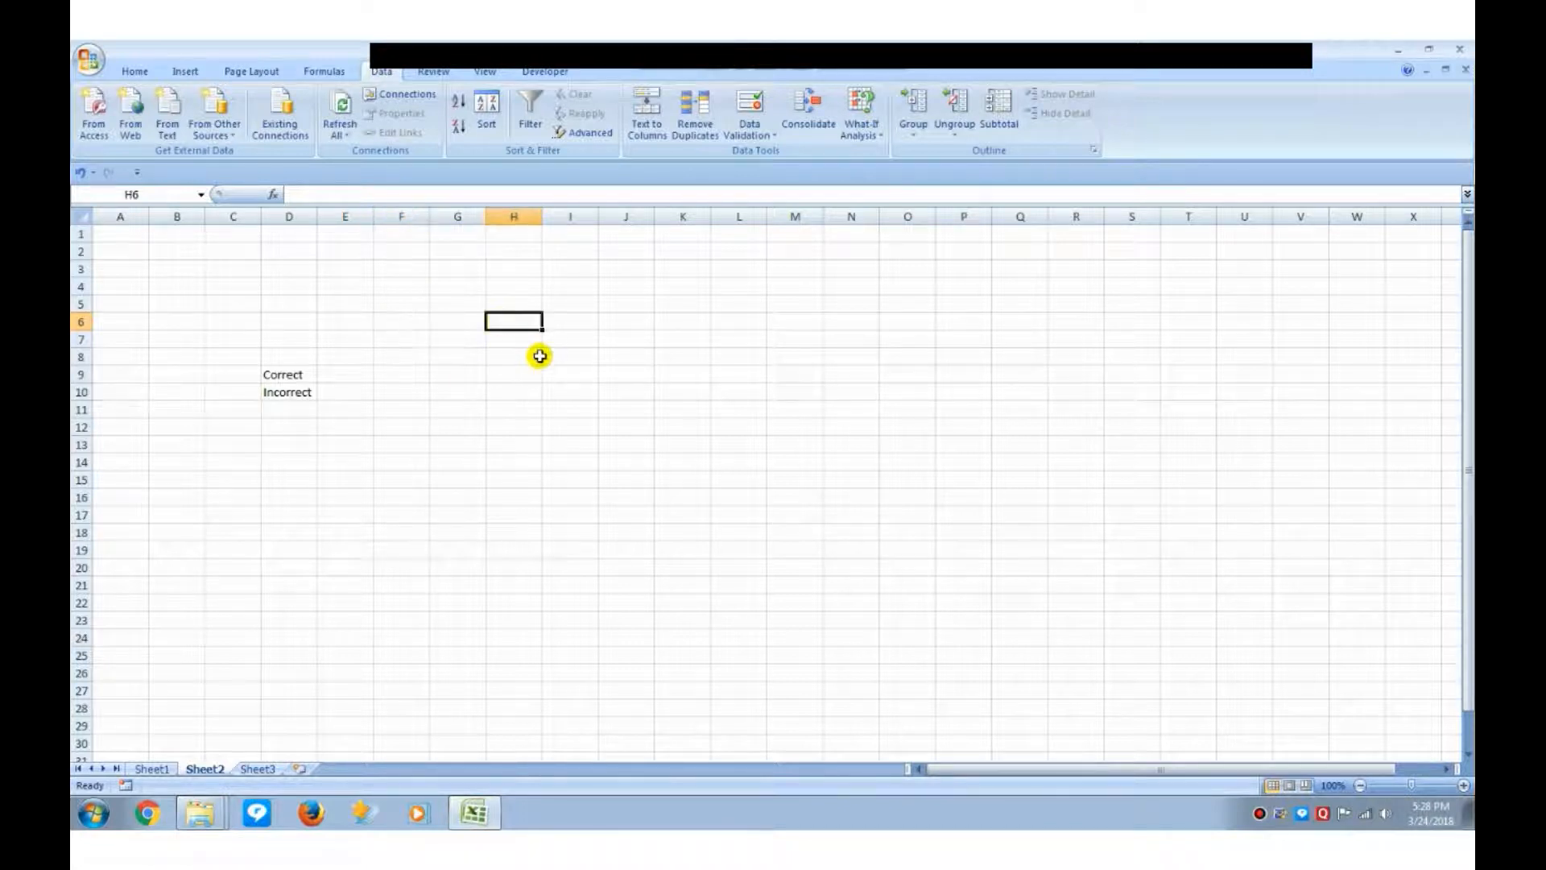
# - Enter 12 in cell A1
pyautogui.click(129, 235)
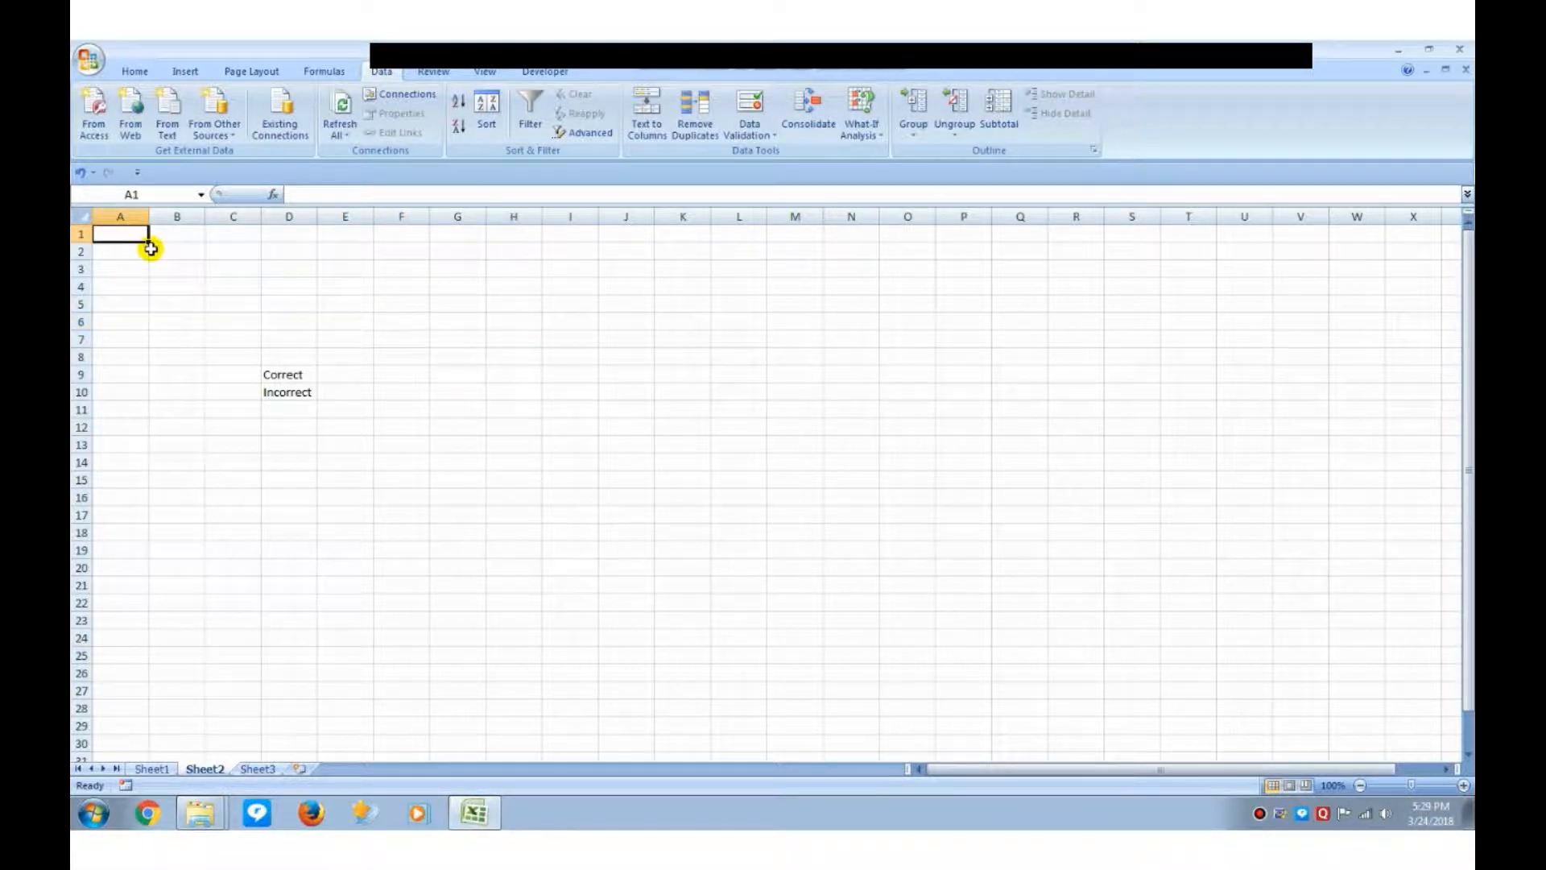
pyautogui.write('12')
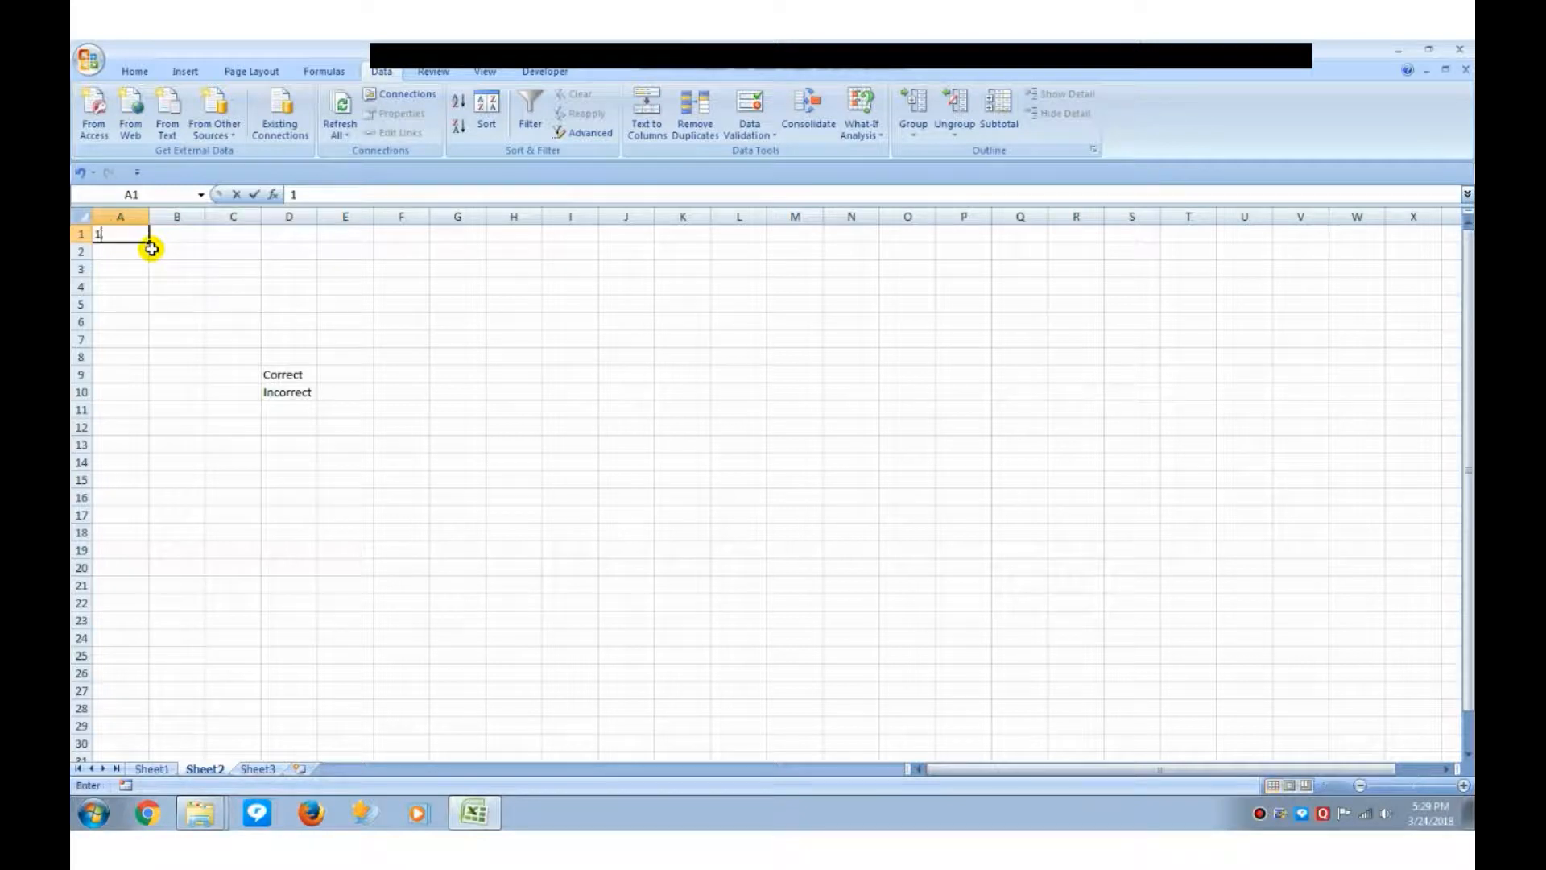
pyautogui.press('Return')
pyautogui.press('Down')
pyautogui.press('Down')
pyautogui.press('Down')
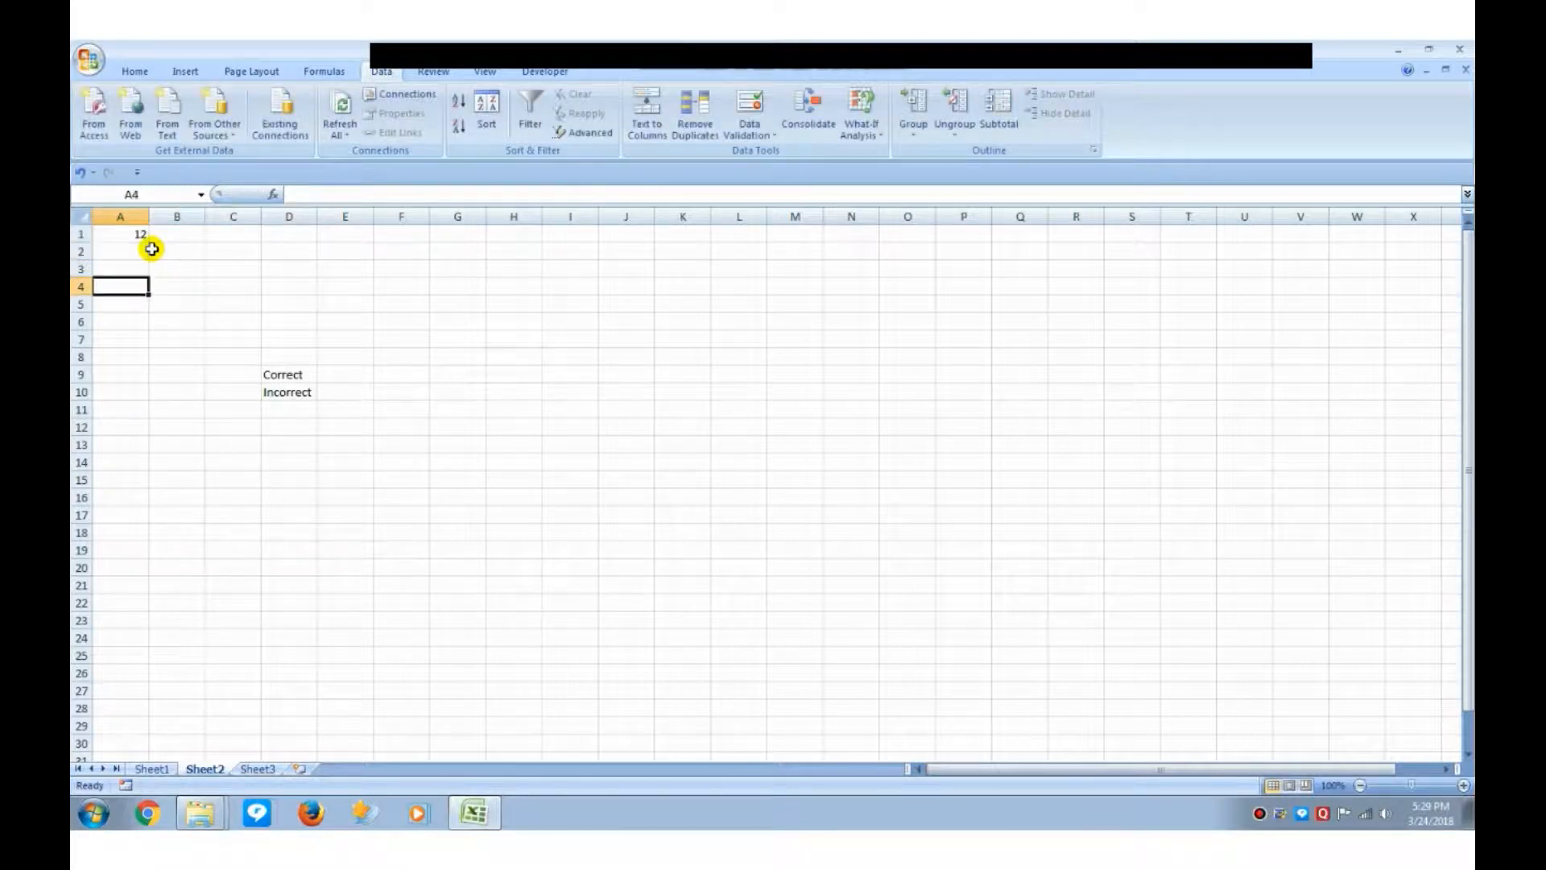
pyautogui.press('Right')
pyautogui.press('Right')
pyautogui.press('Right')
pyautogui.press('Down')
pyautogui.press('Down')
pyautogui.press('Down')
pyautogui.press('Down')
pyautogui.press('Down')
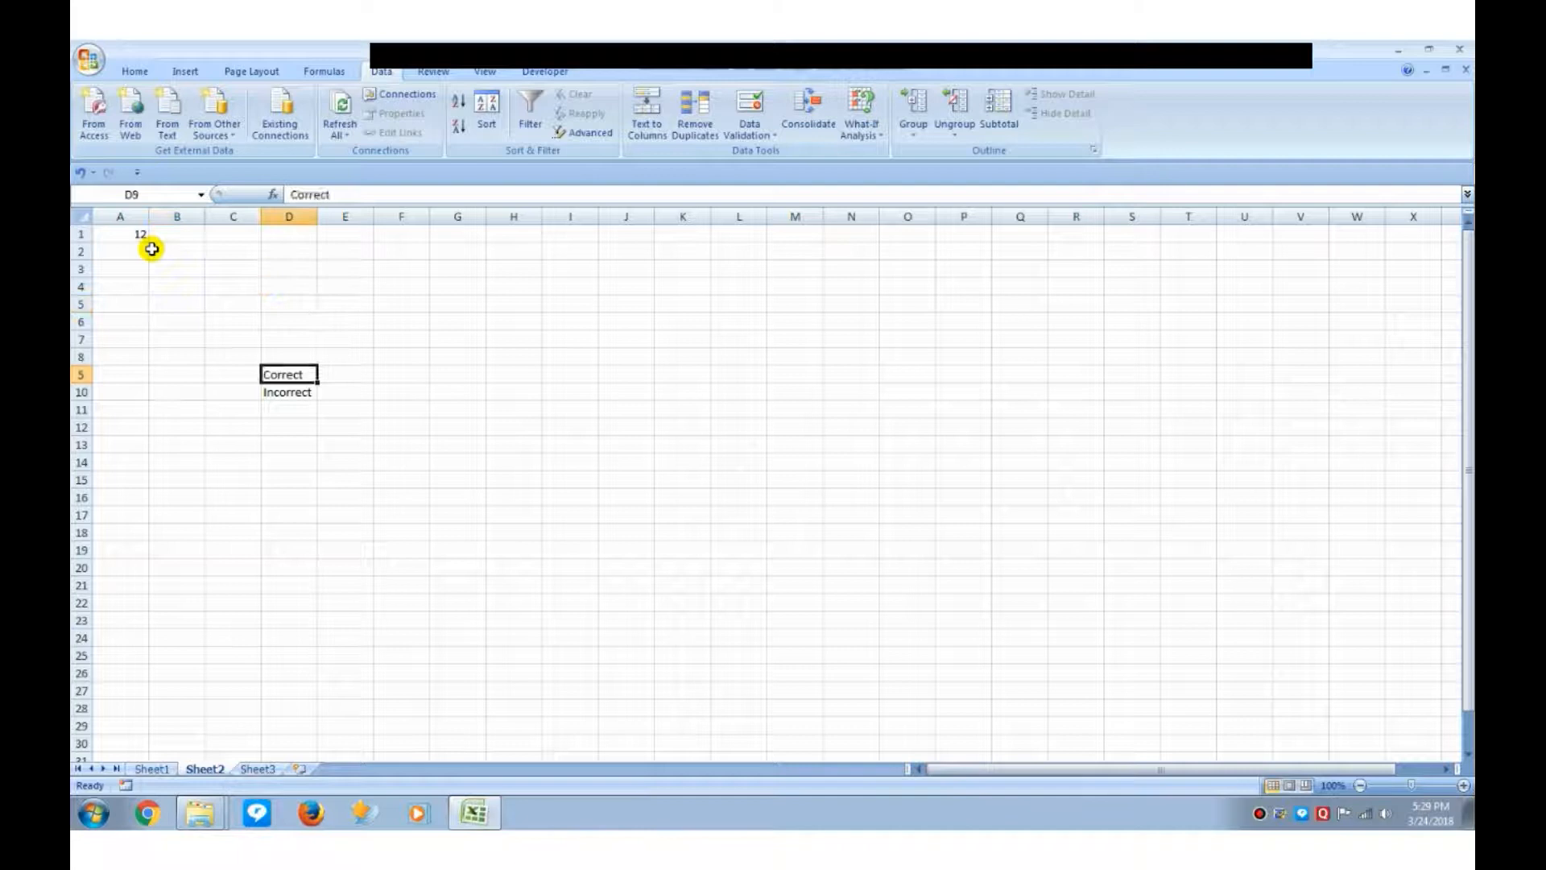
# - Enter the formula =IF(A1=12,"Correct","Incorrect") in cell D2
pyautogui.press('Up')
pyautogui.press('Up')
pyautogui.press('Up')
pyautogui.press('Up')
pyautogui.press('Up')
pyautogui.press('Up')
pyautogui.press('Up')
pyautogui.press('Up')
pyautogui.press('Up')
pyautogui.press('Down')
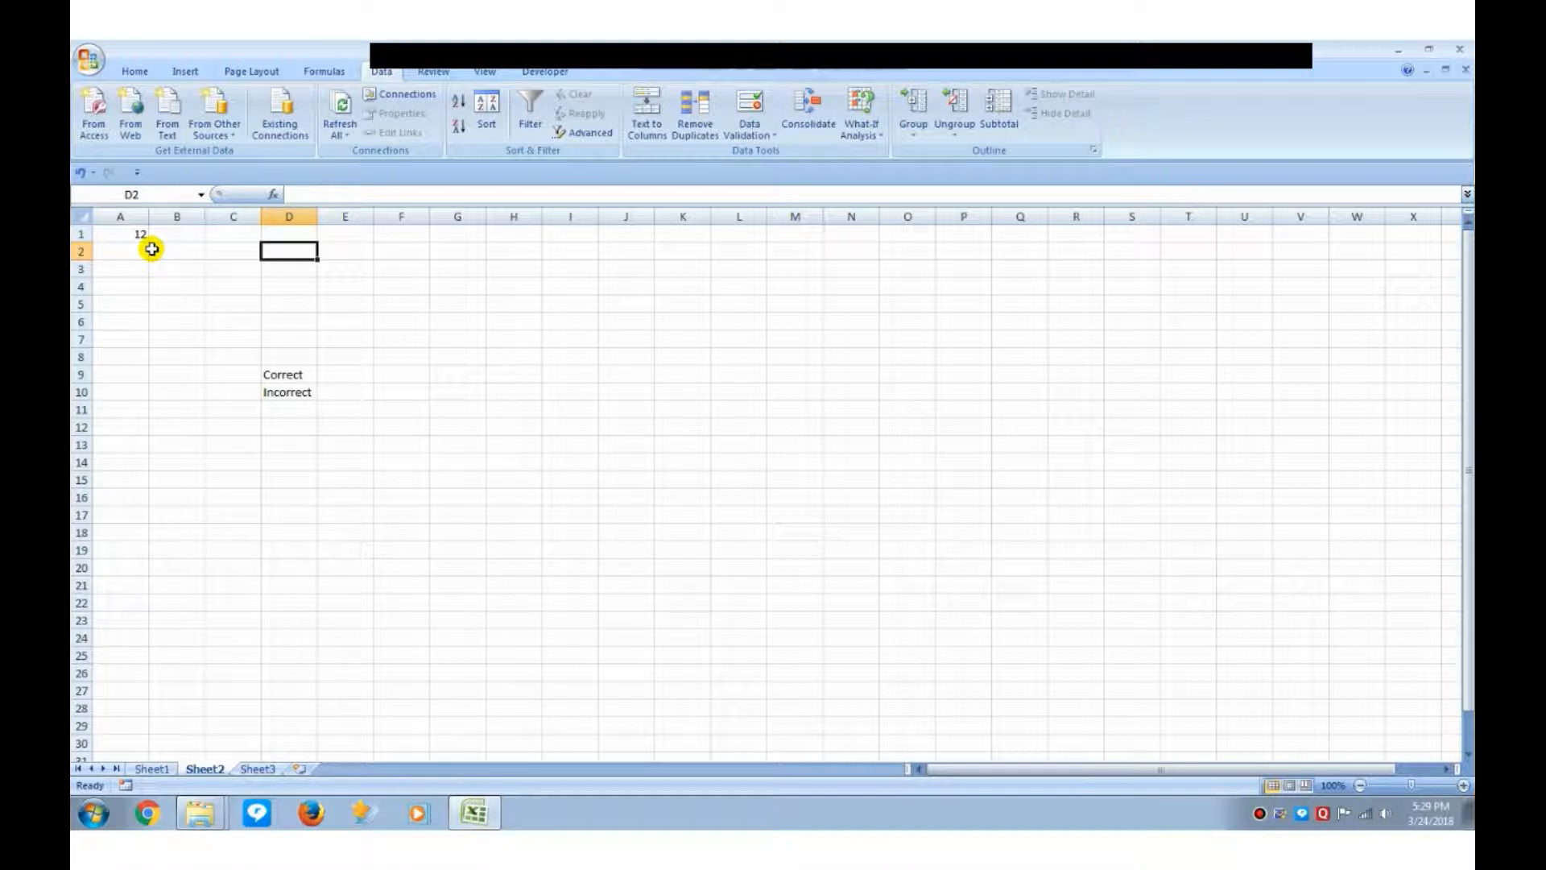
pyautogui.write('=')
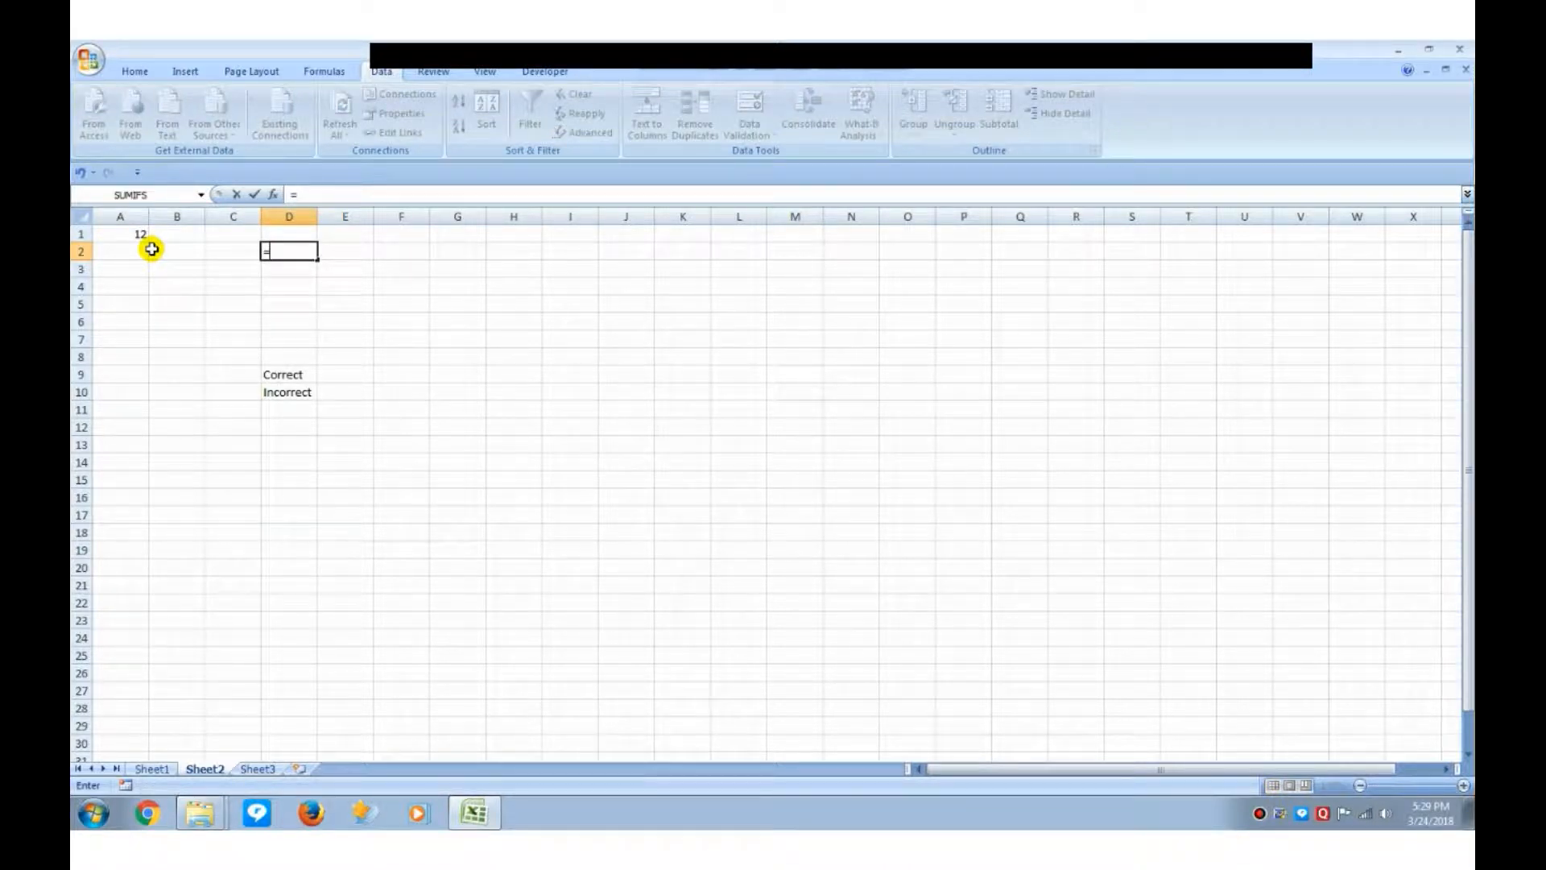
pyautogui.write('if')
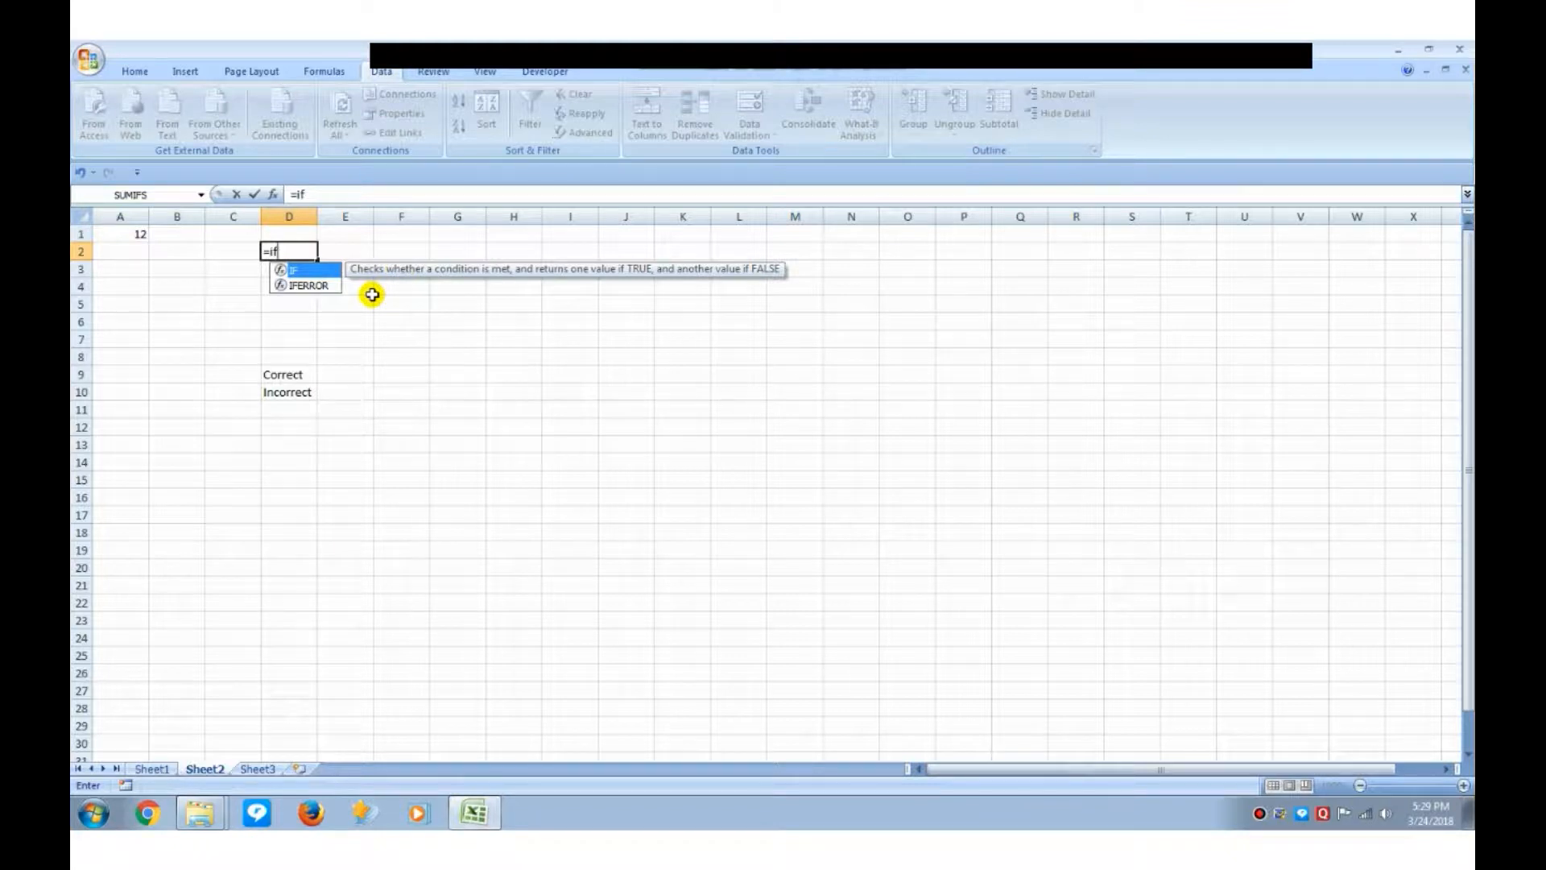
pyautogui.press('Tab')
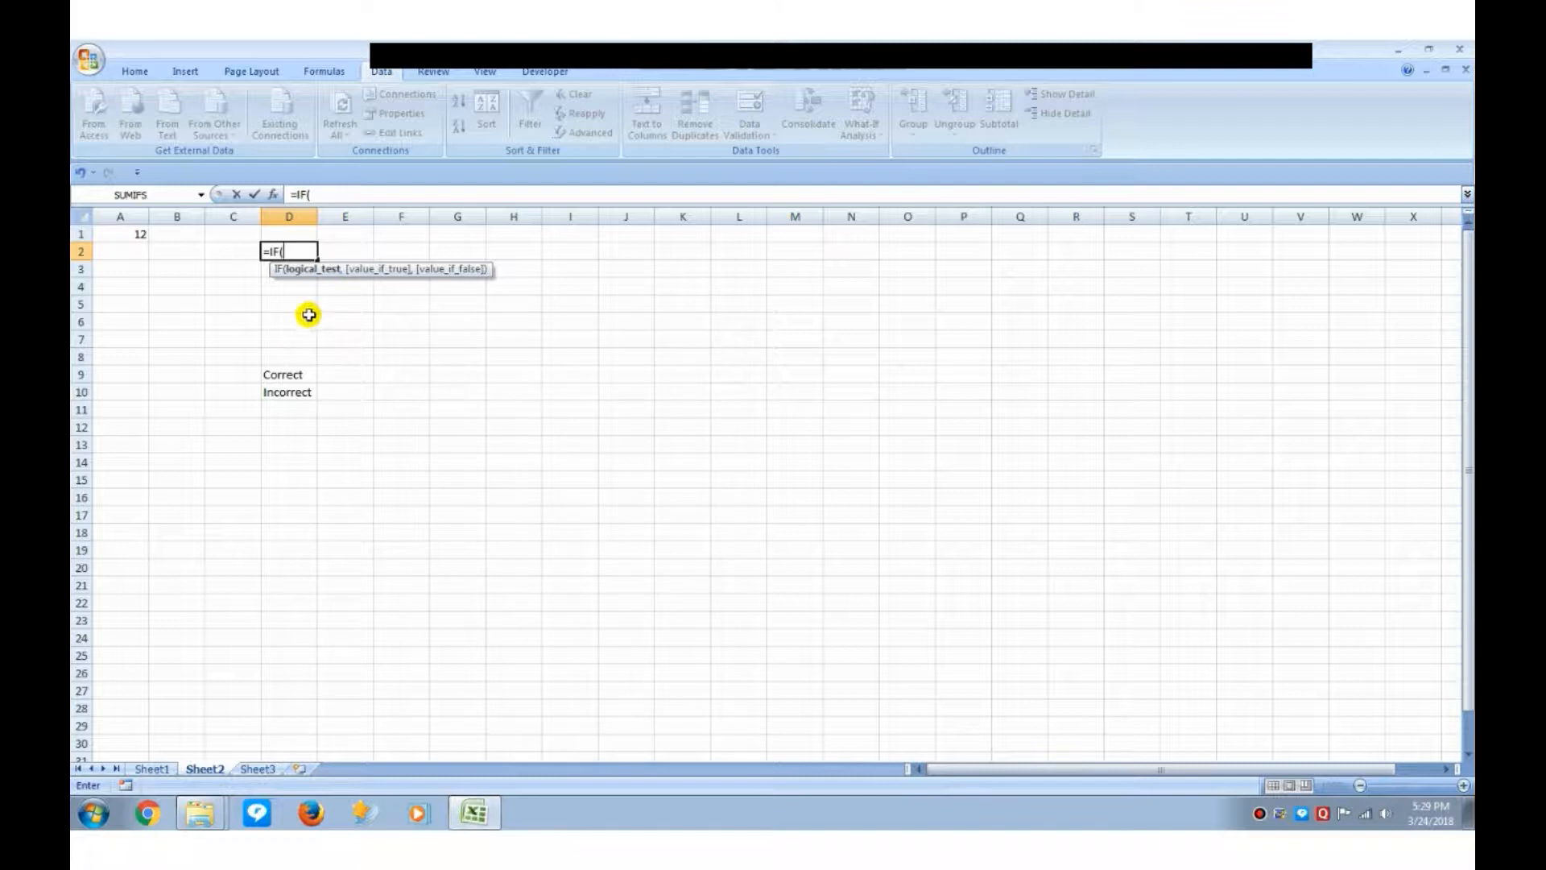
pyautogui.click(111, 233)
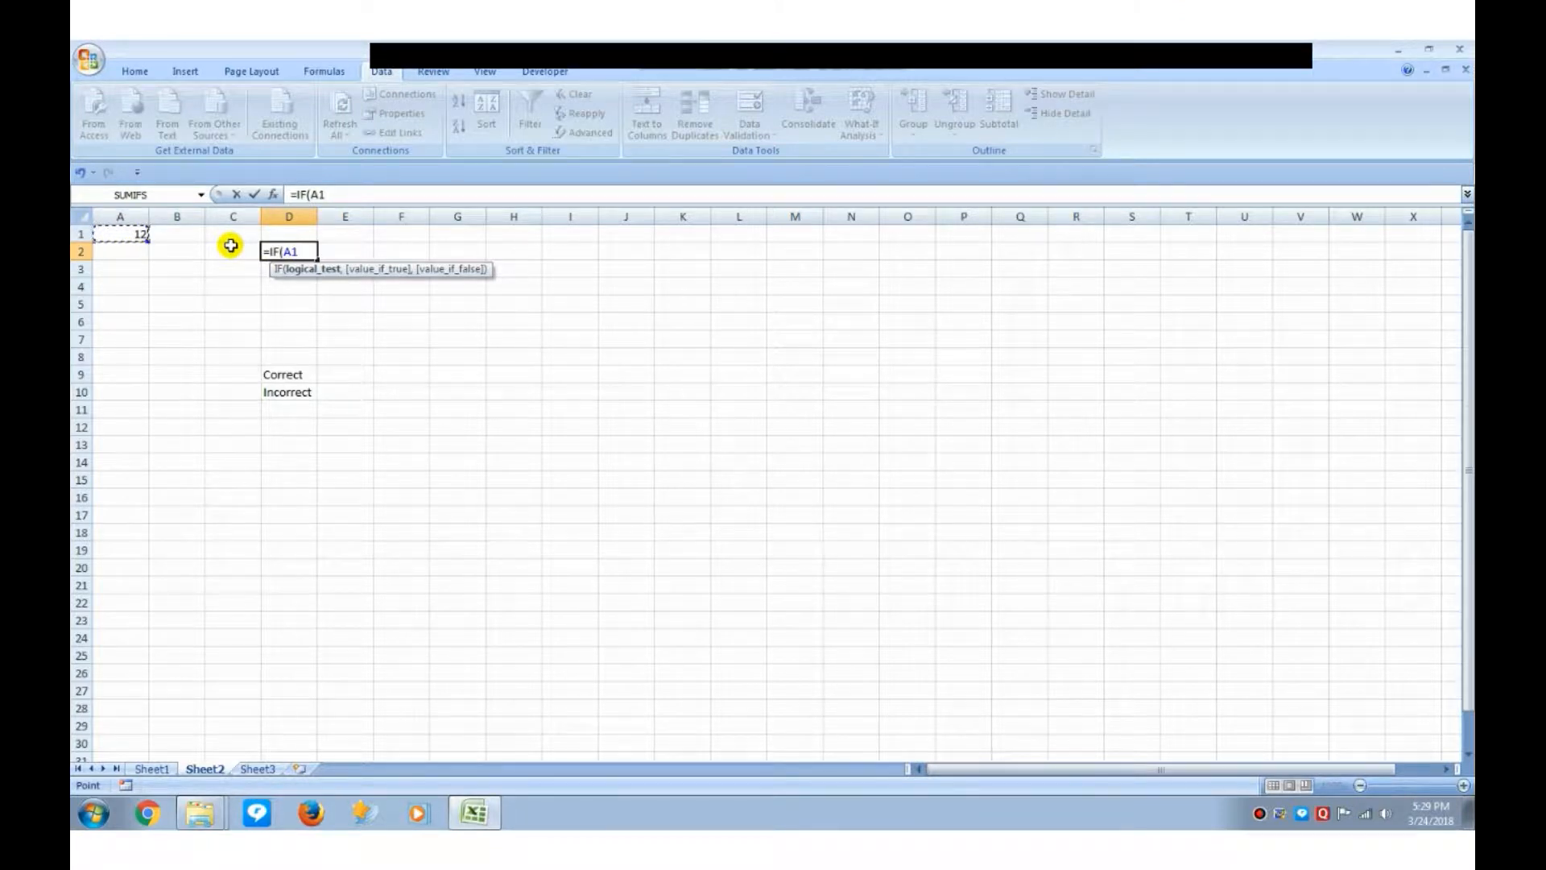
pyautogui.write('=12')
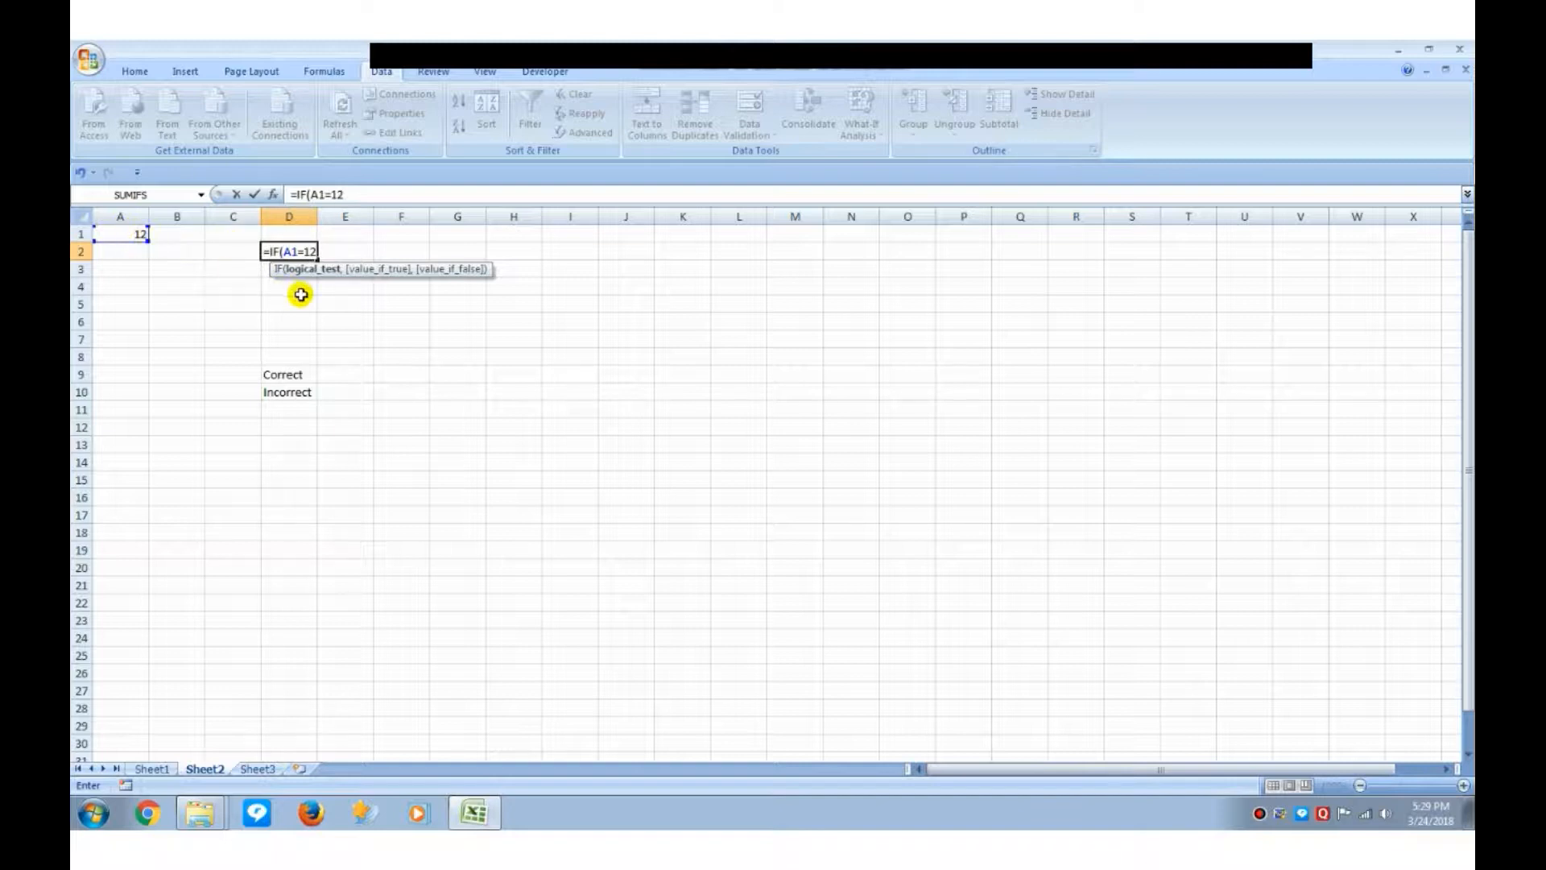
pyautogui.write(',')
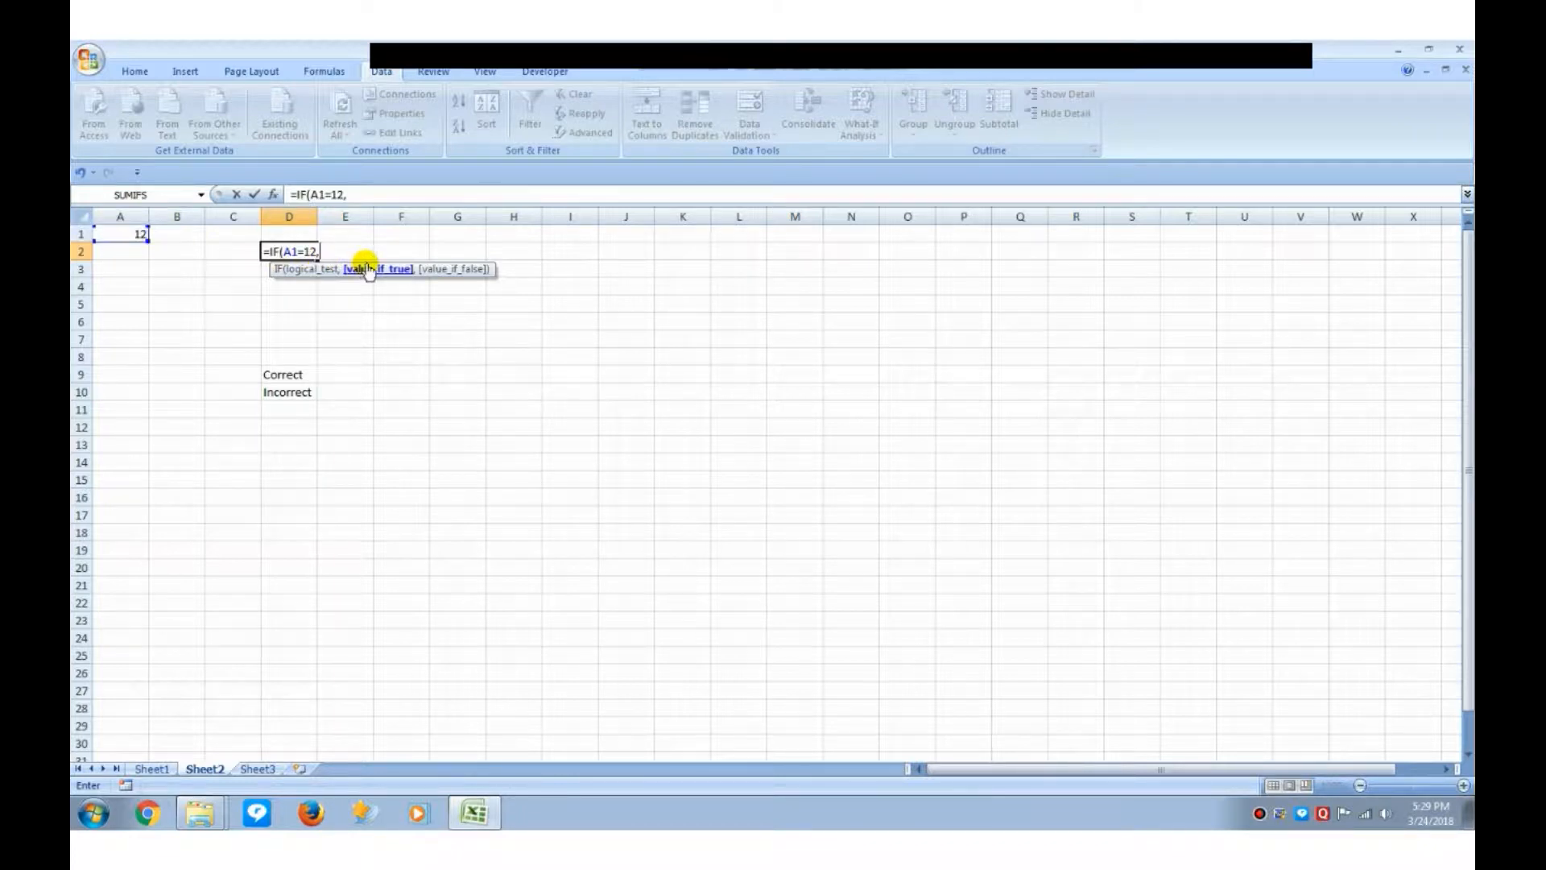
pyautogui.write('"Correct","In')
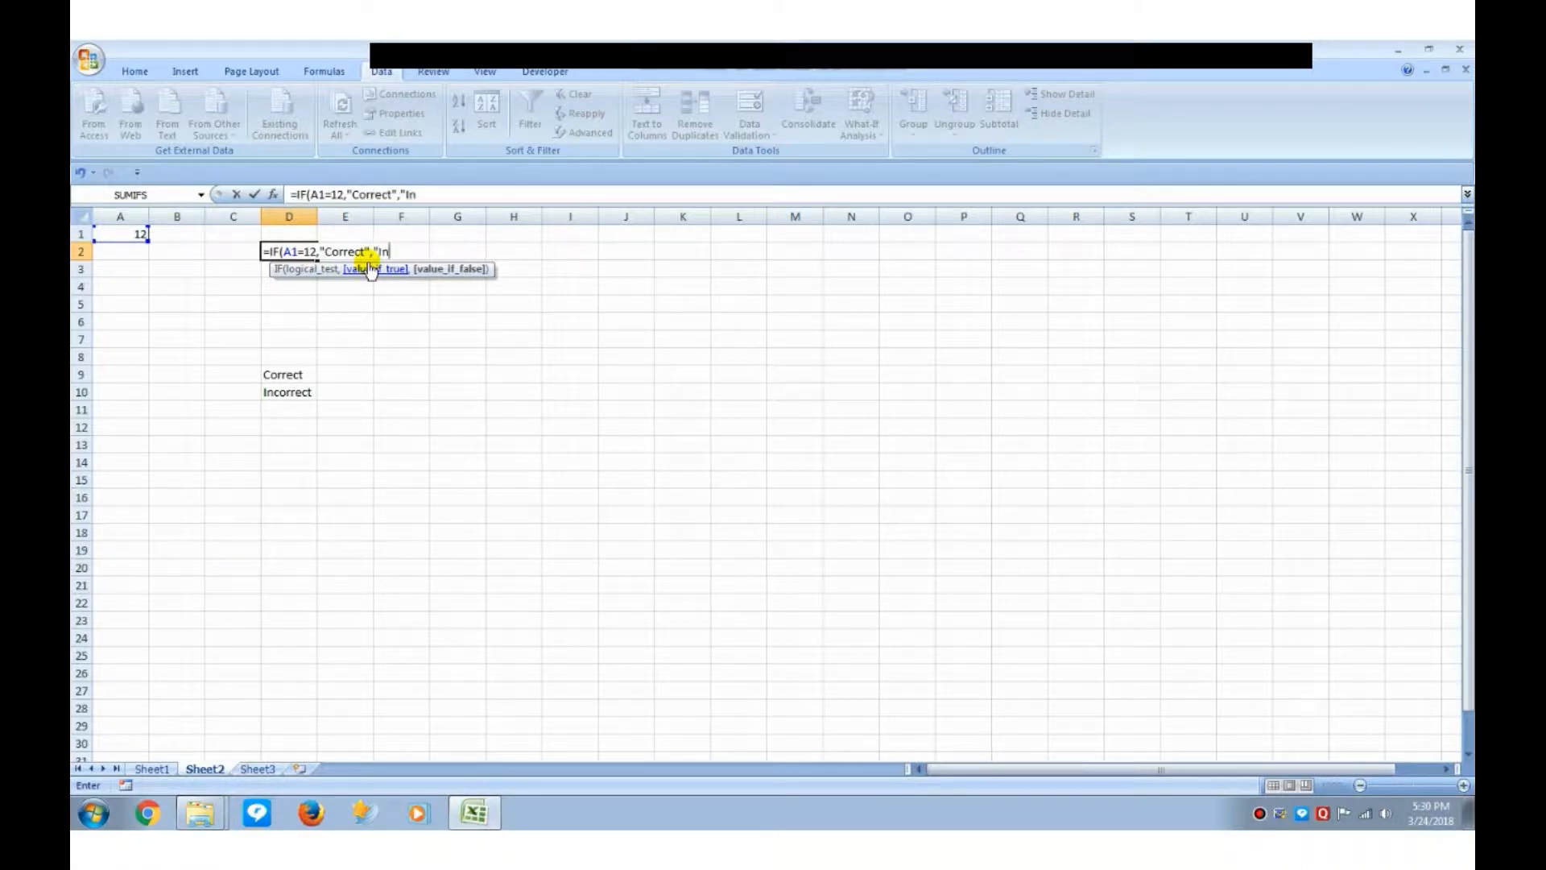
pyautogui.write('correct")')
pyautogui.press('Return')
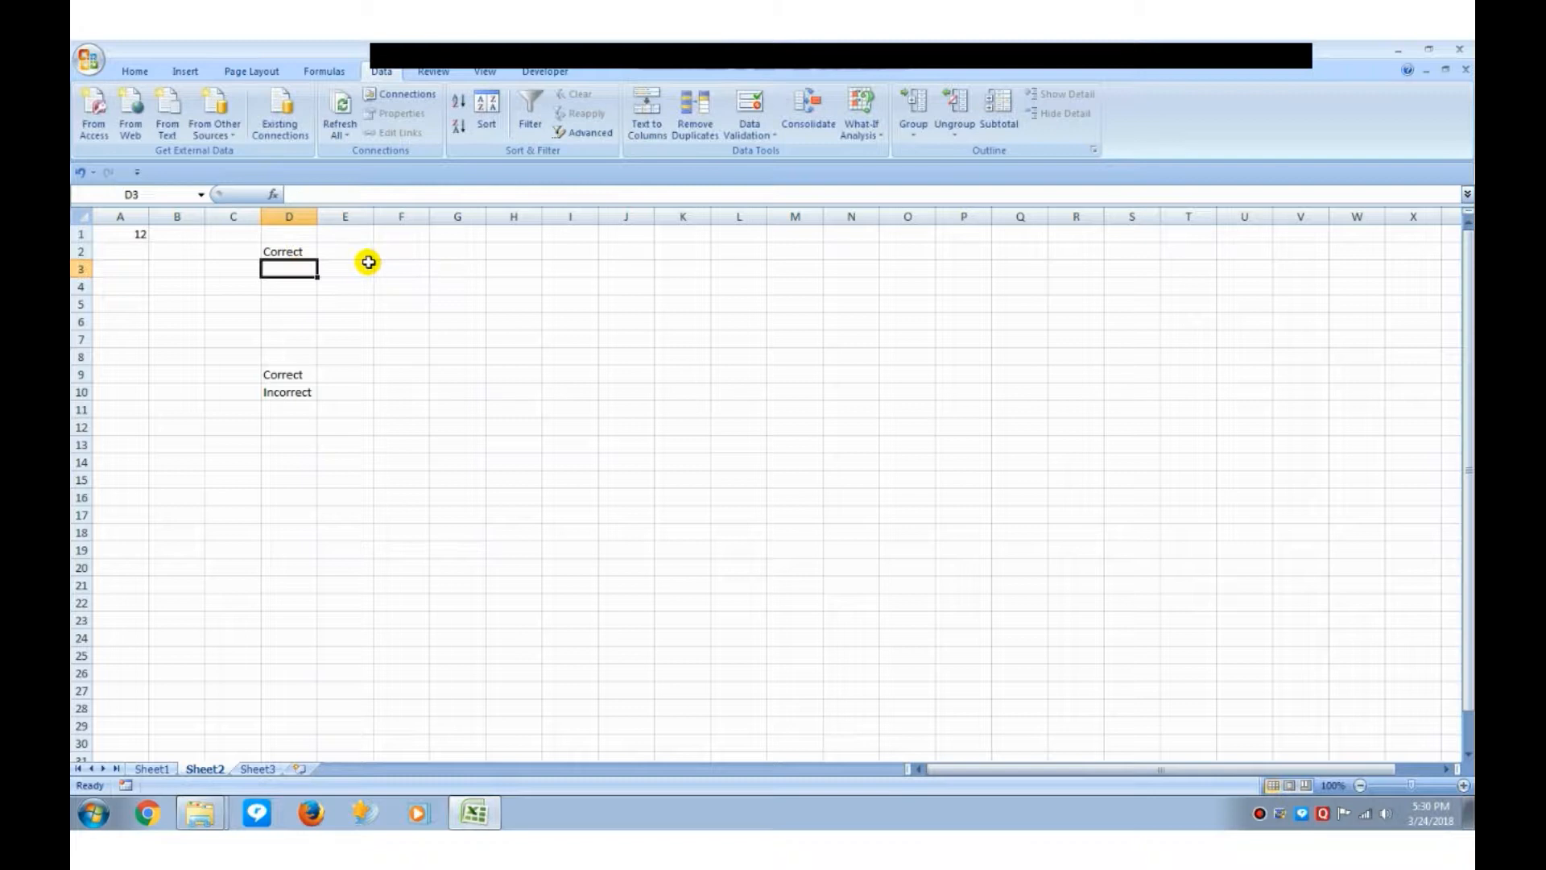
# - Examine the IF formula and its result in cell D2 against the tested value in cell A1
pyautogui.click(311, 254)
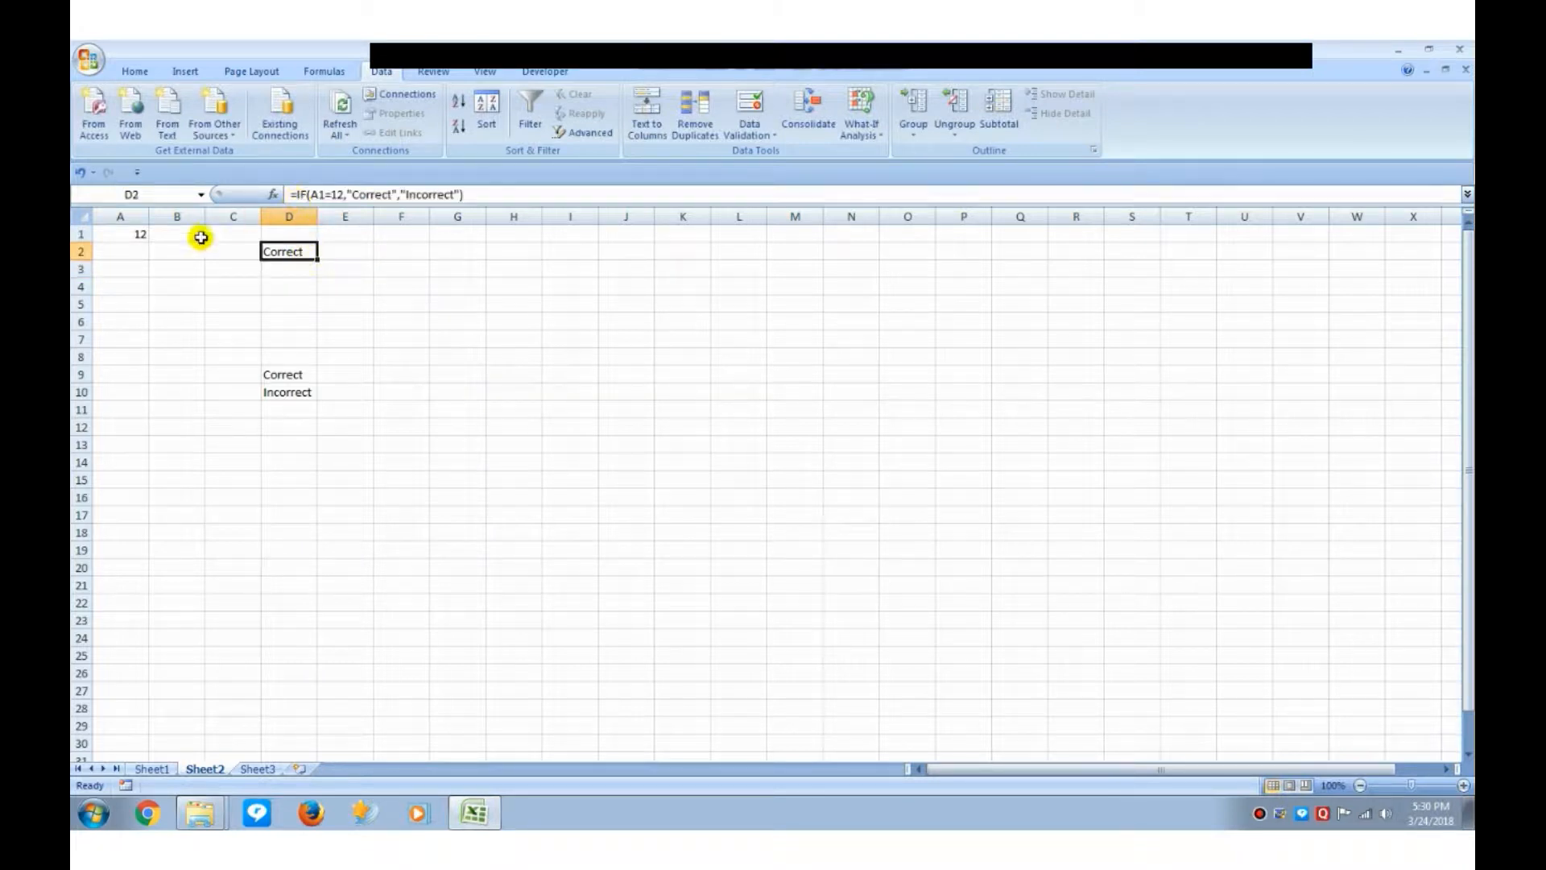
pyautogui.click(127, 233)
pyautogui.click(294, 250)
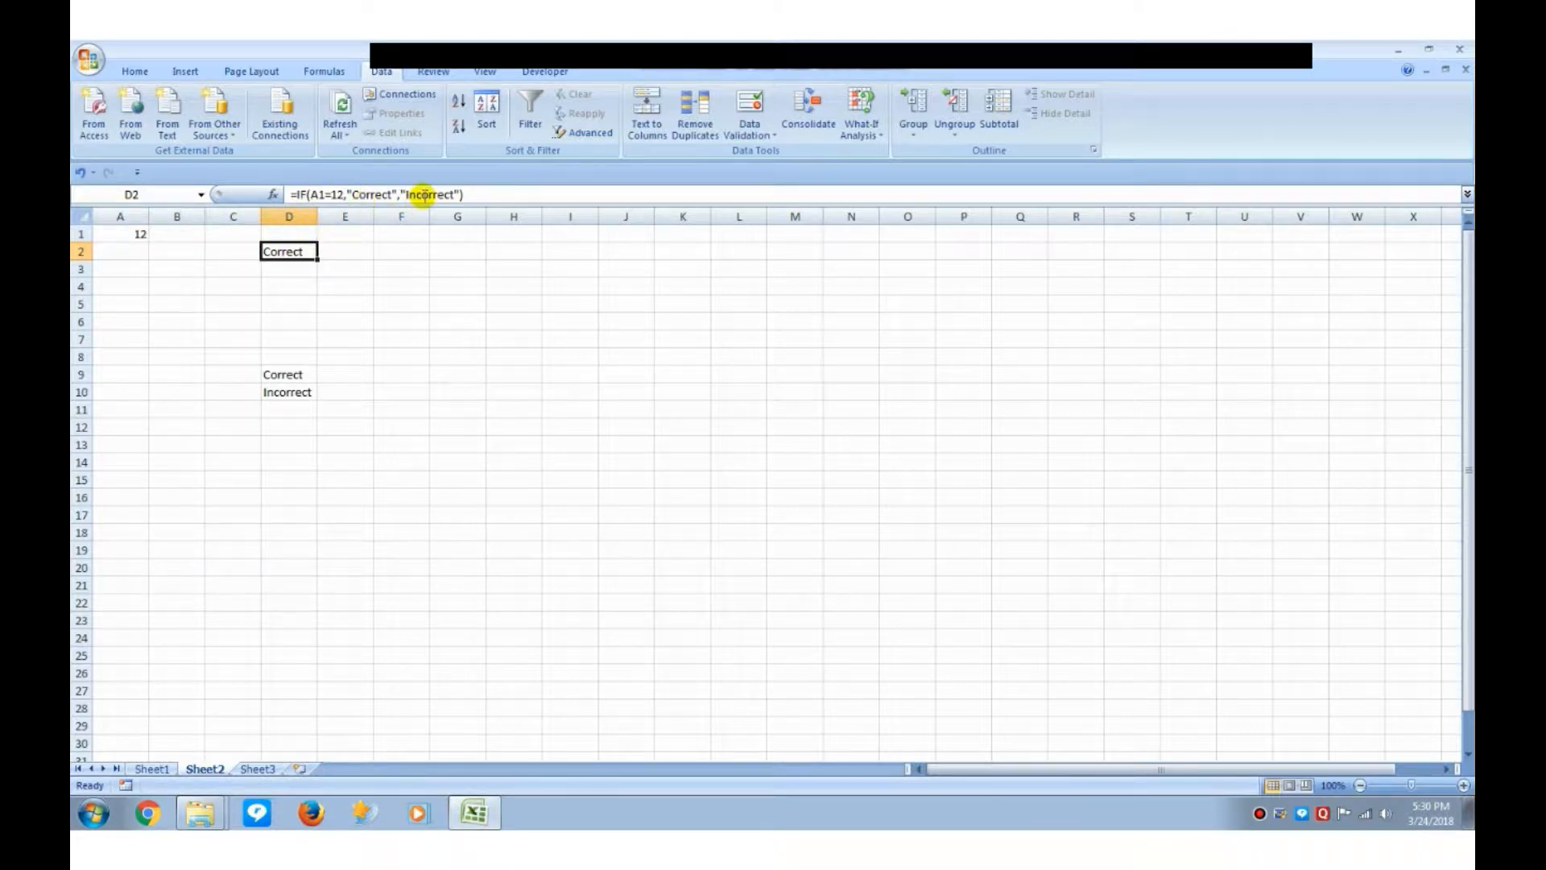
pyautogui.click(292, 392)
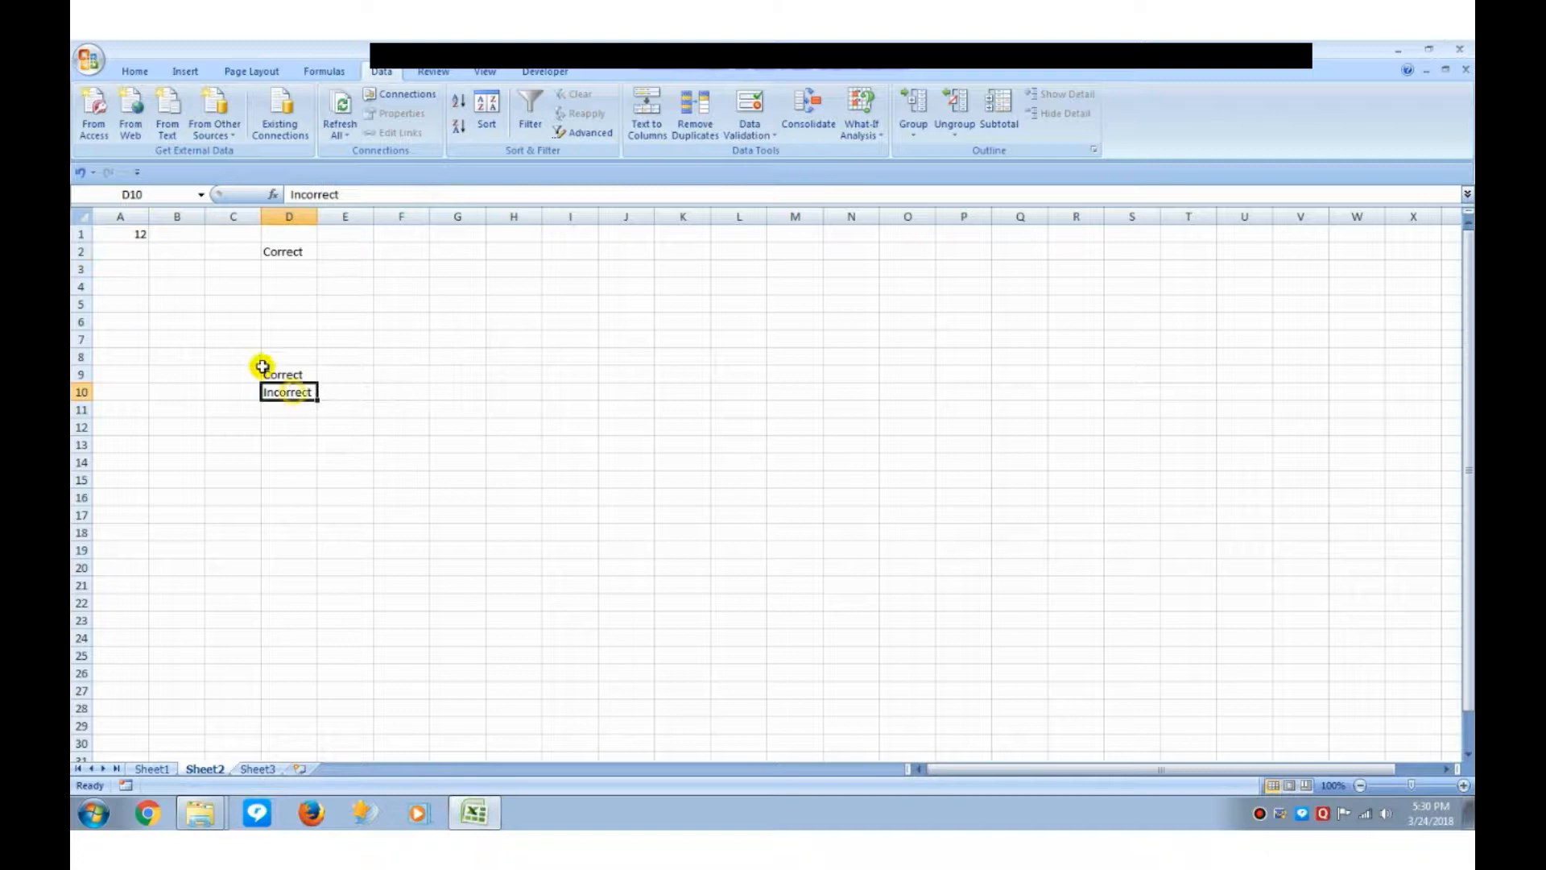
pyautogui.click(281, 252)
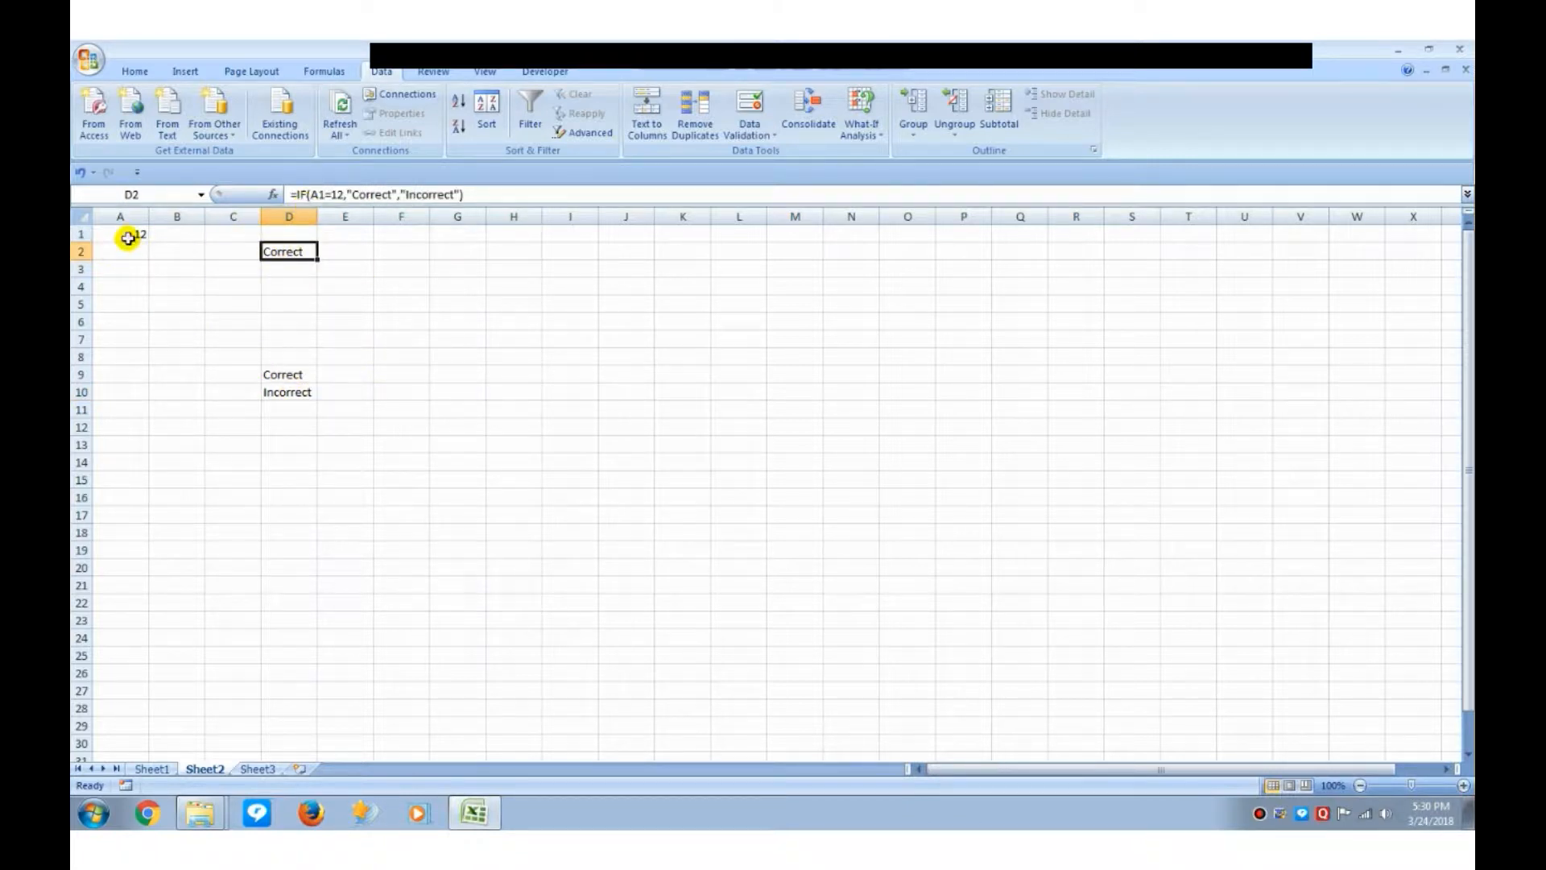
pyautogui.click(129, 234)
pyautogui.click(295, 256)
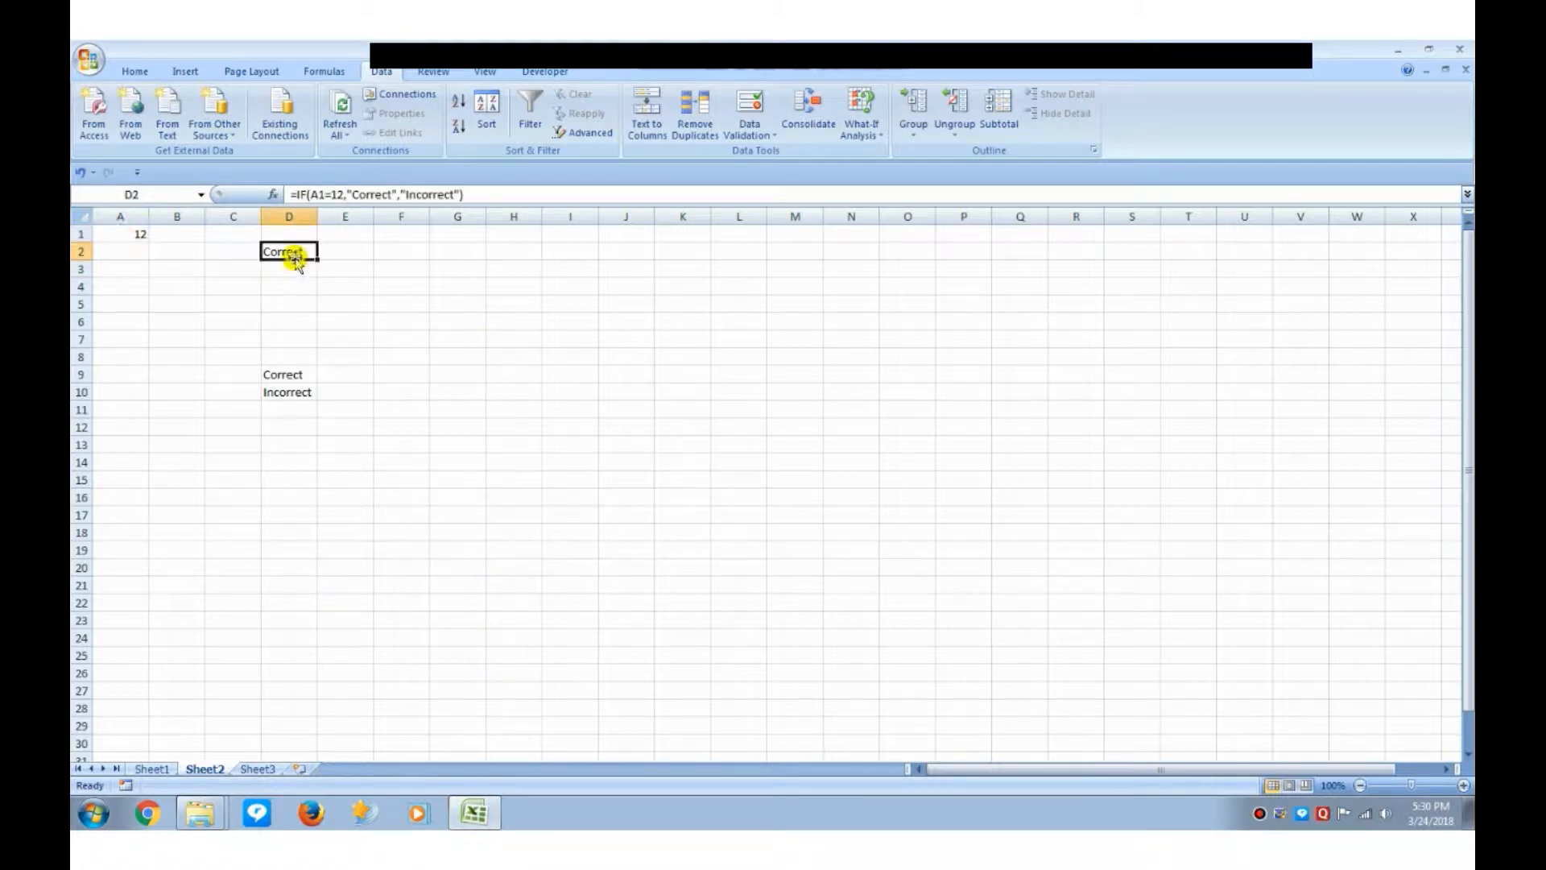
pyautogui.click(123, 234)
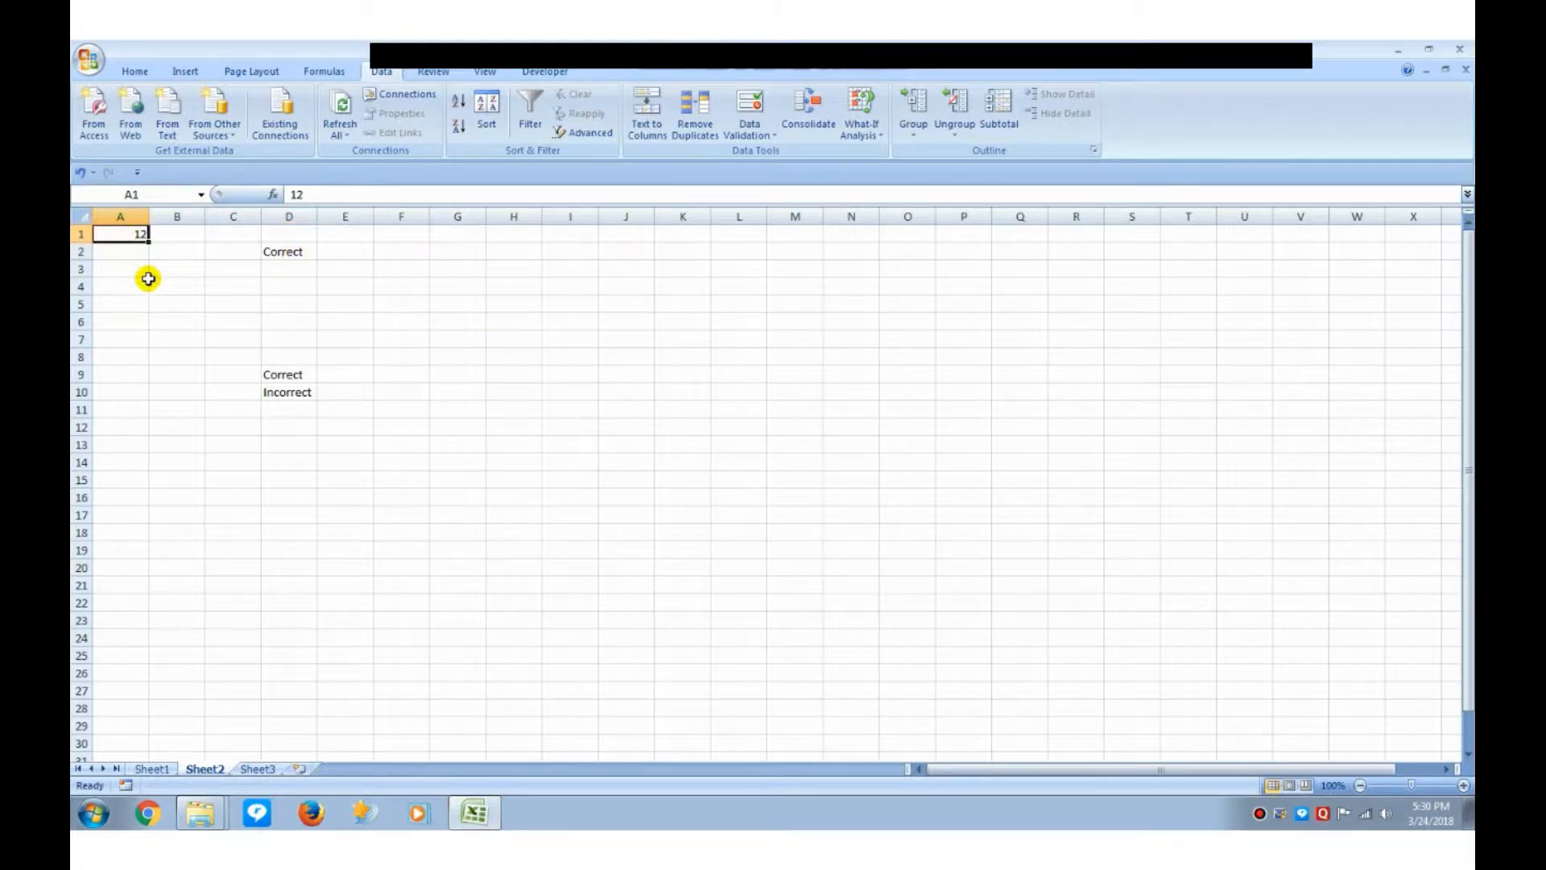
# - Enter 25 in cell A1 and check the IF formula's result in cell D2
pyautogui.write('25')
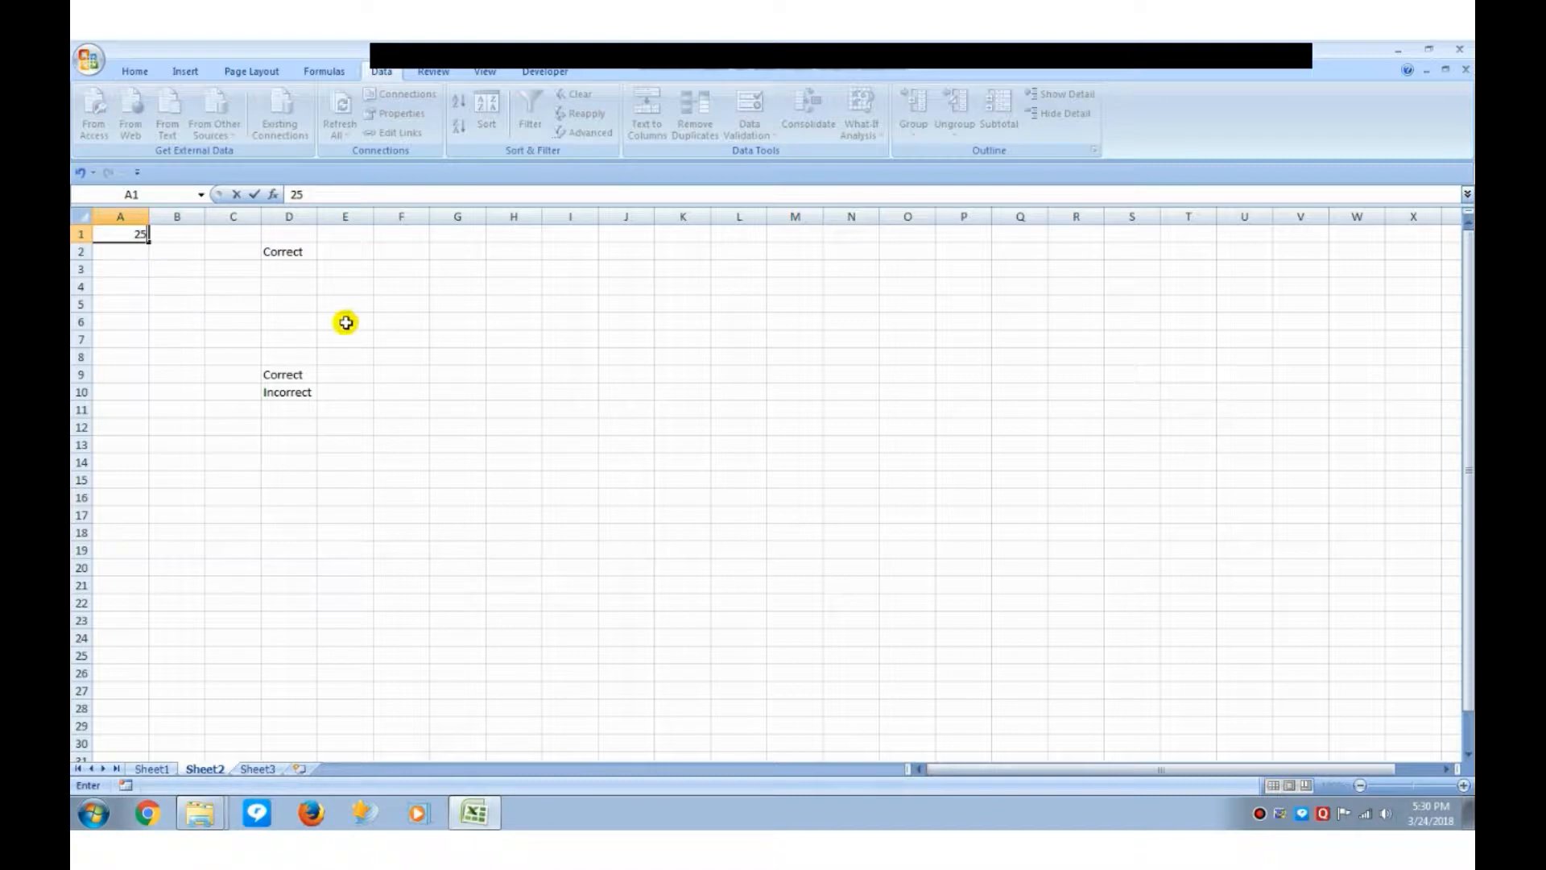
pyautogui.click(343, 321)
pyautogui.click(286, 252)
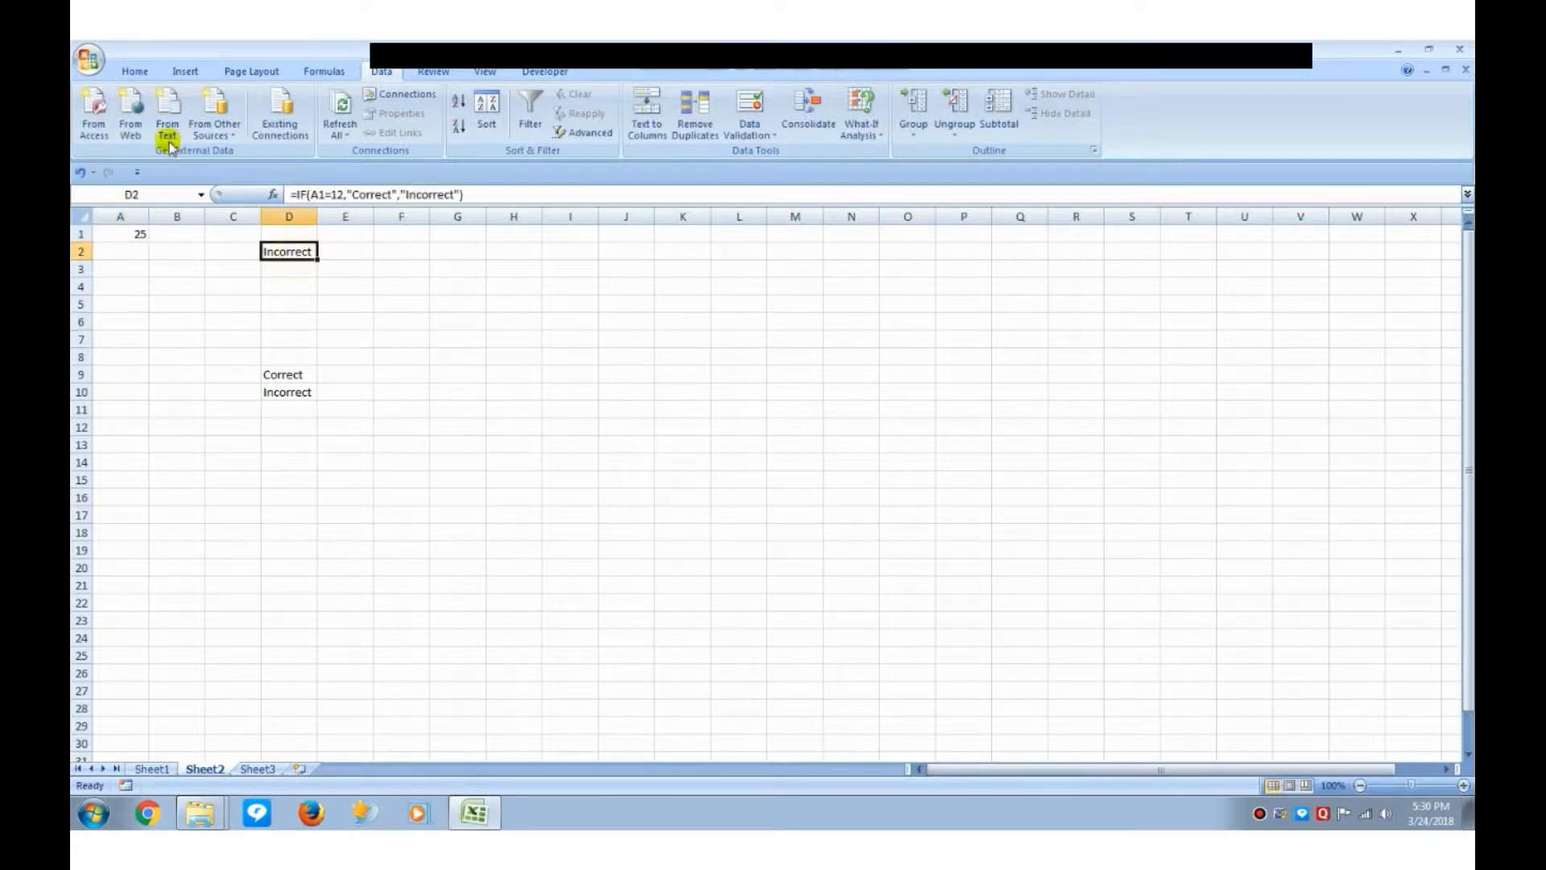
# - Format cell D2 with a green fill and white text
pyautogui.click(326, 127)
pyautogui.click(369, 319)
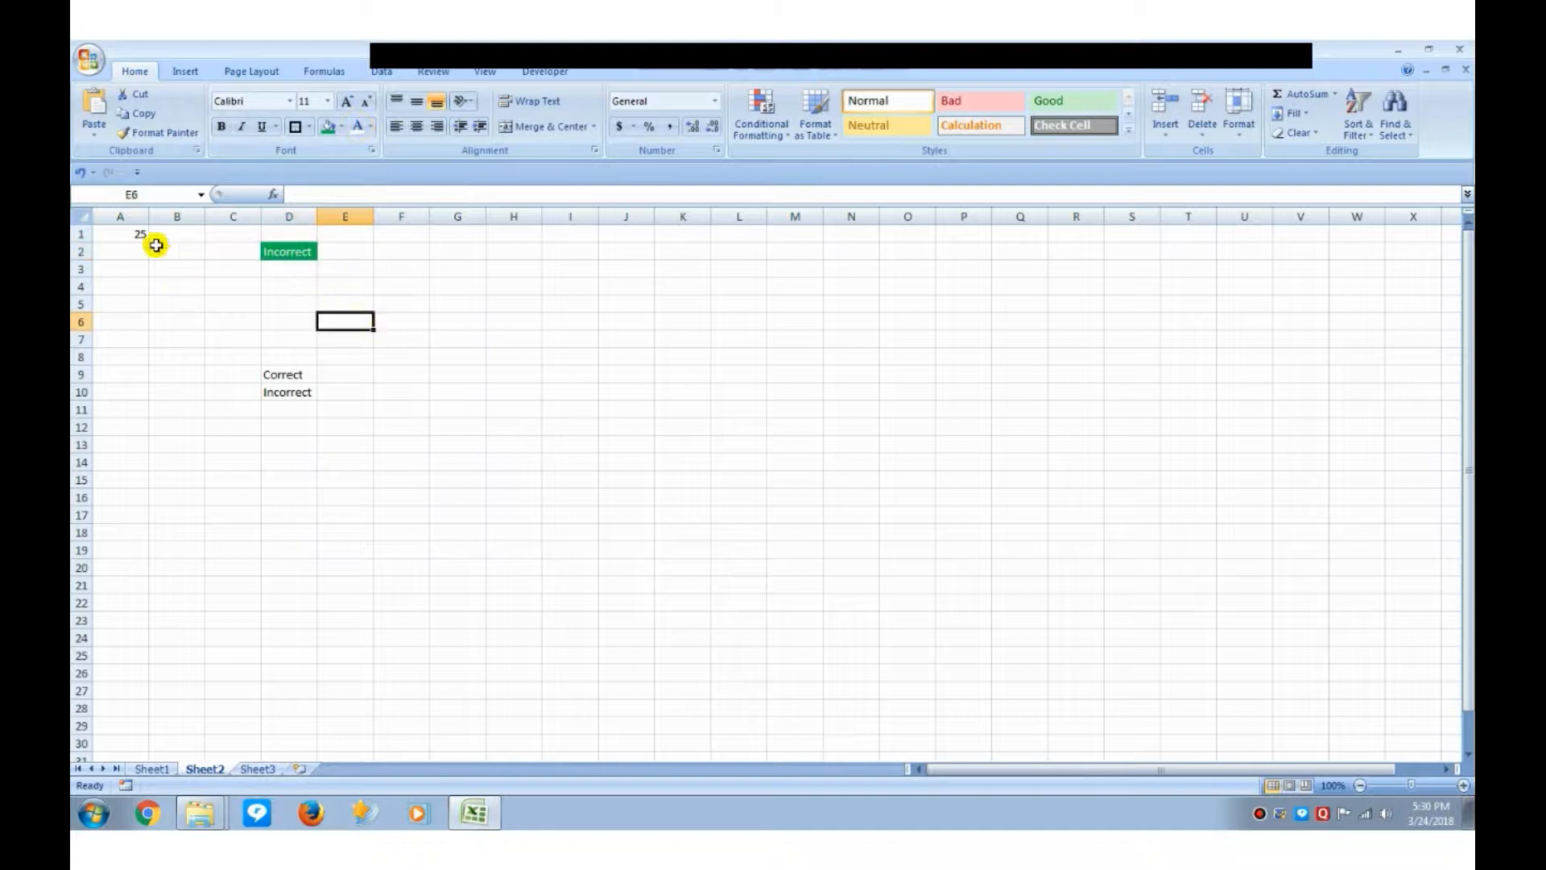
pyautogui.click(292, 250)
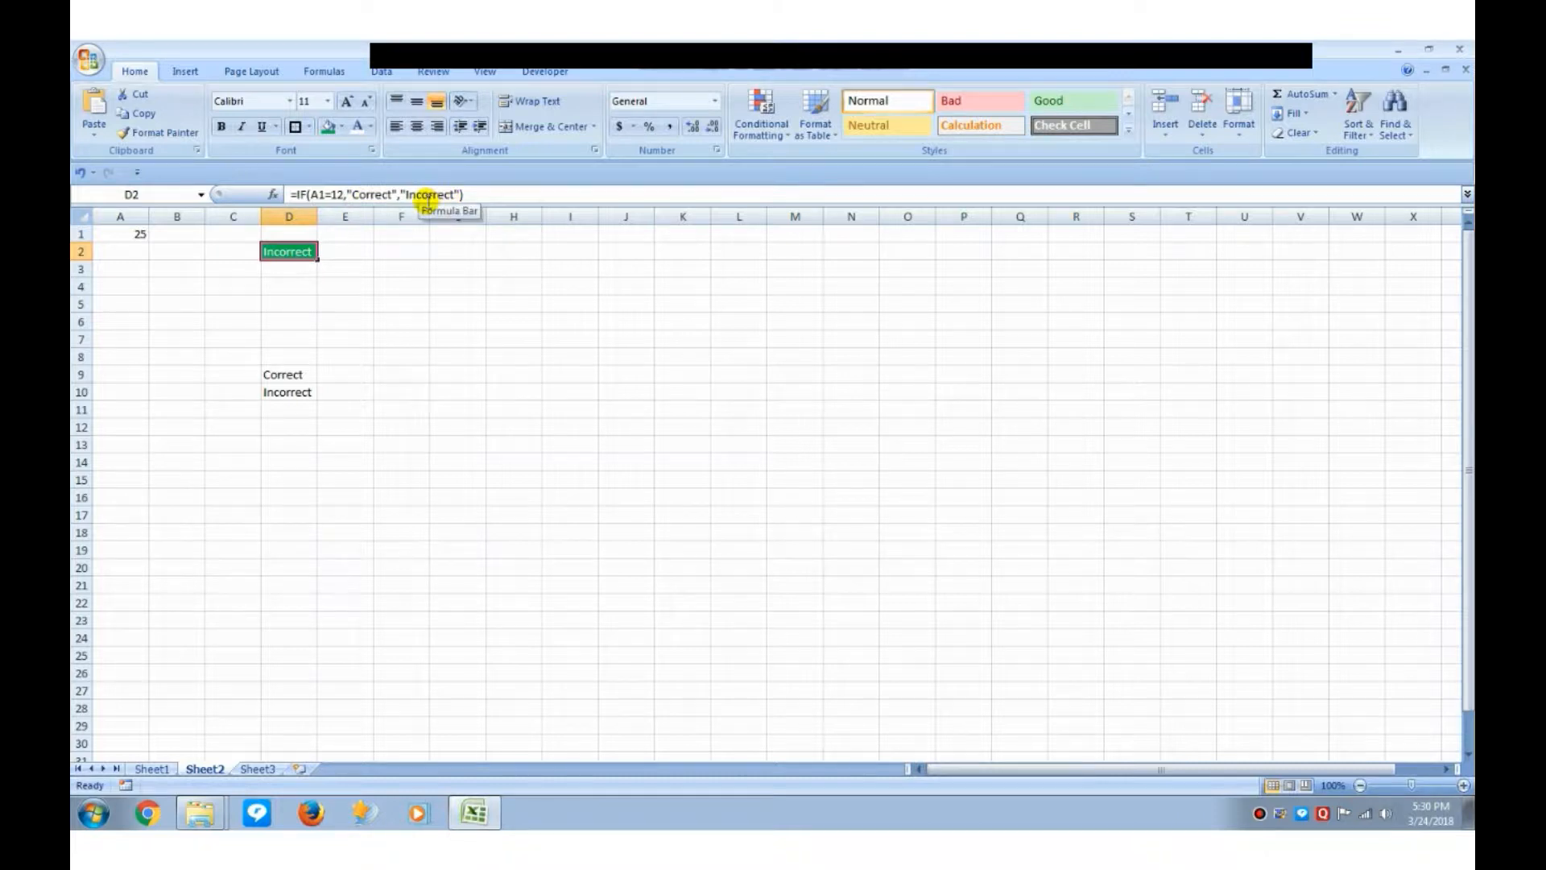
# - Enter 13 in cell A1
pyautogui.click(132, 233)
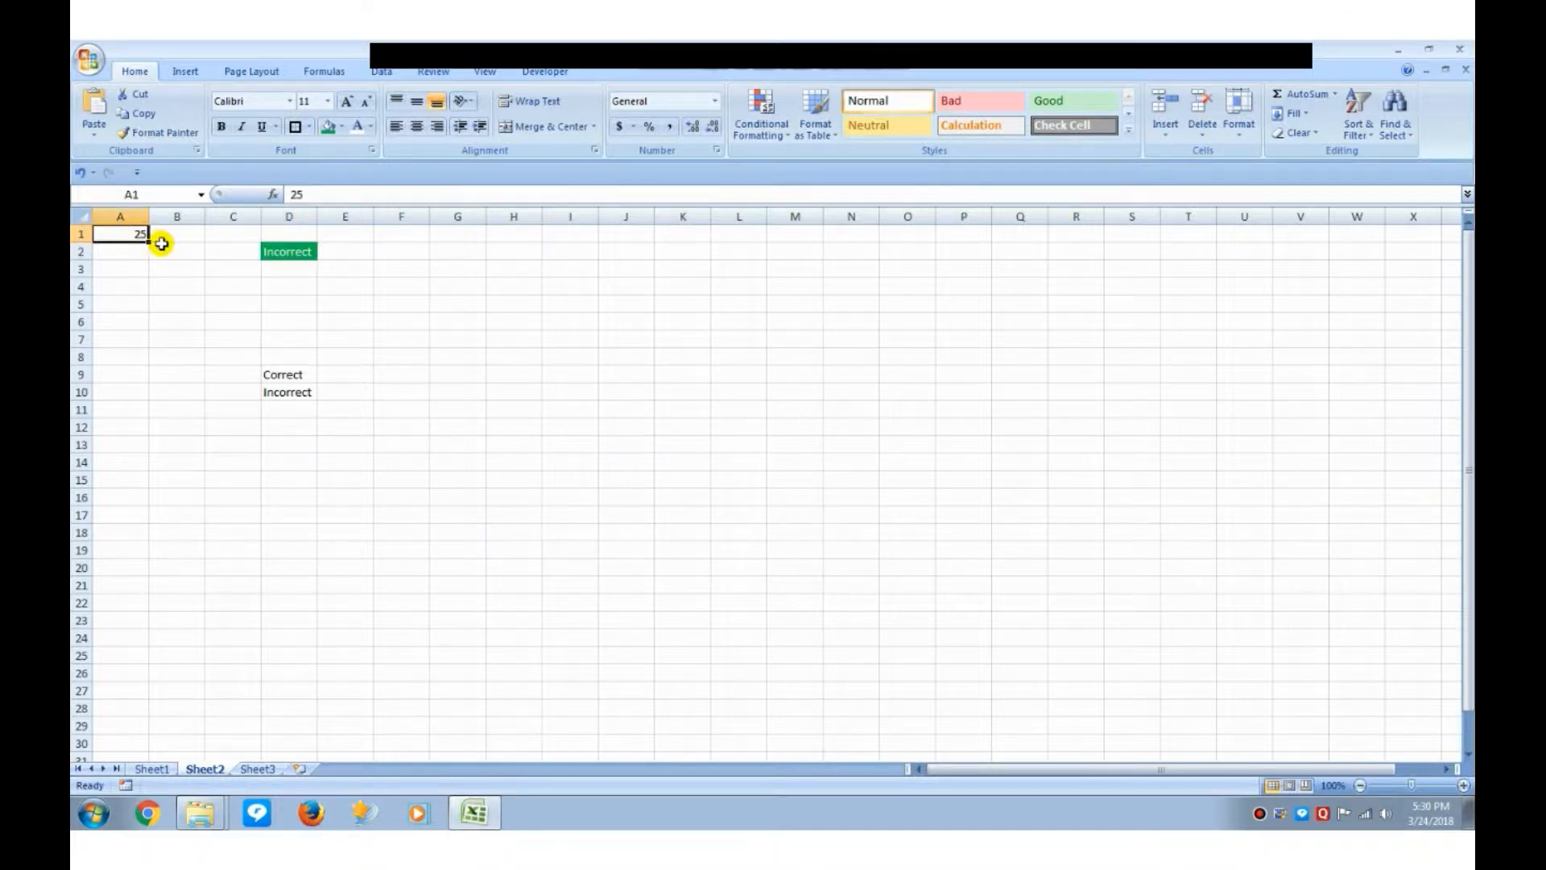
pyautogui.write('13')
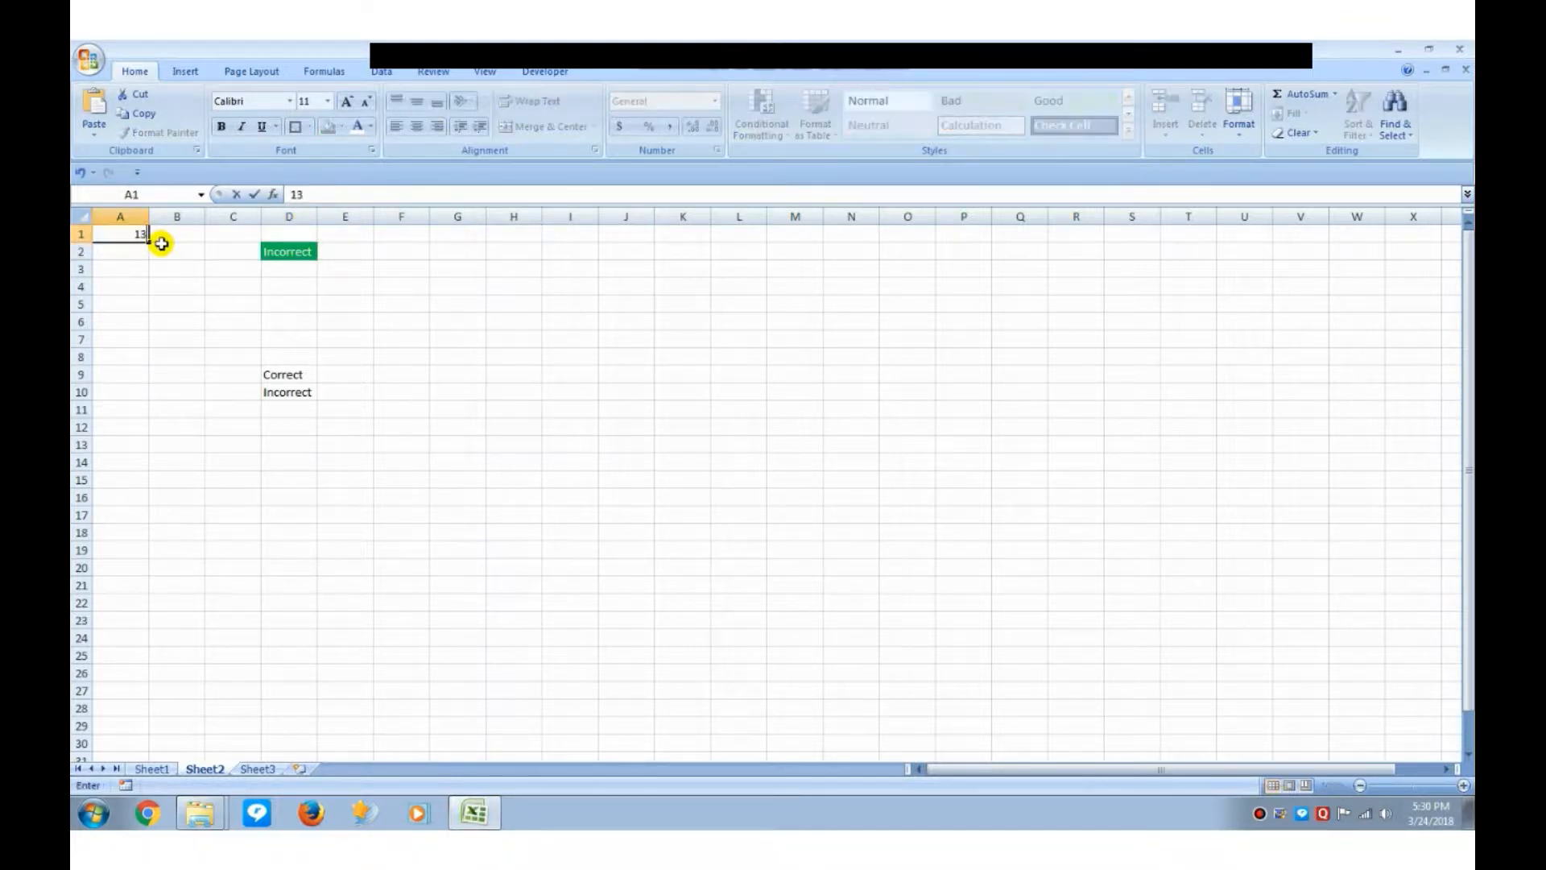
pyautogui.hotkey('ctrl', 'Return')
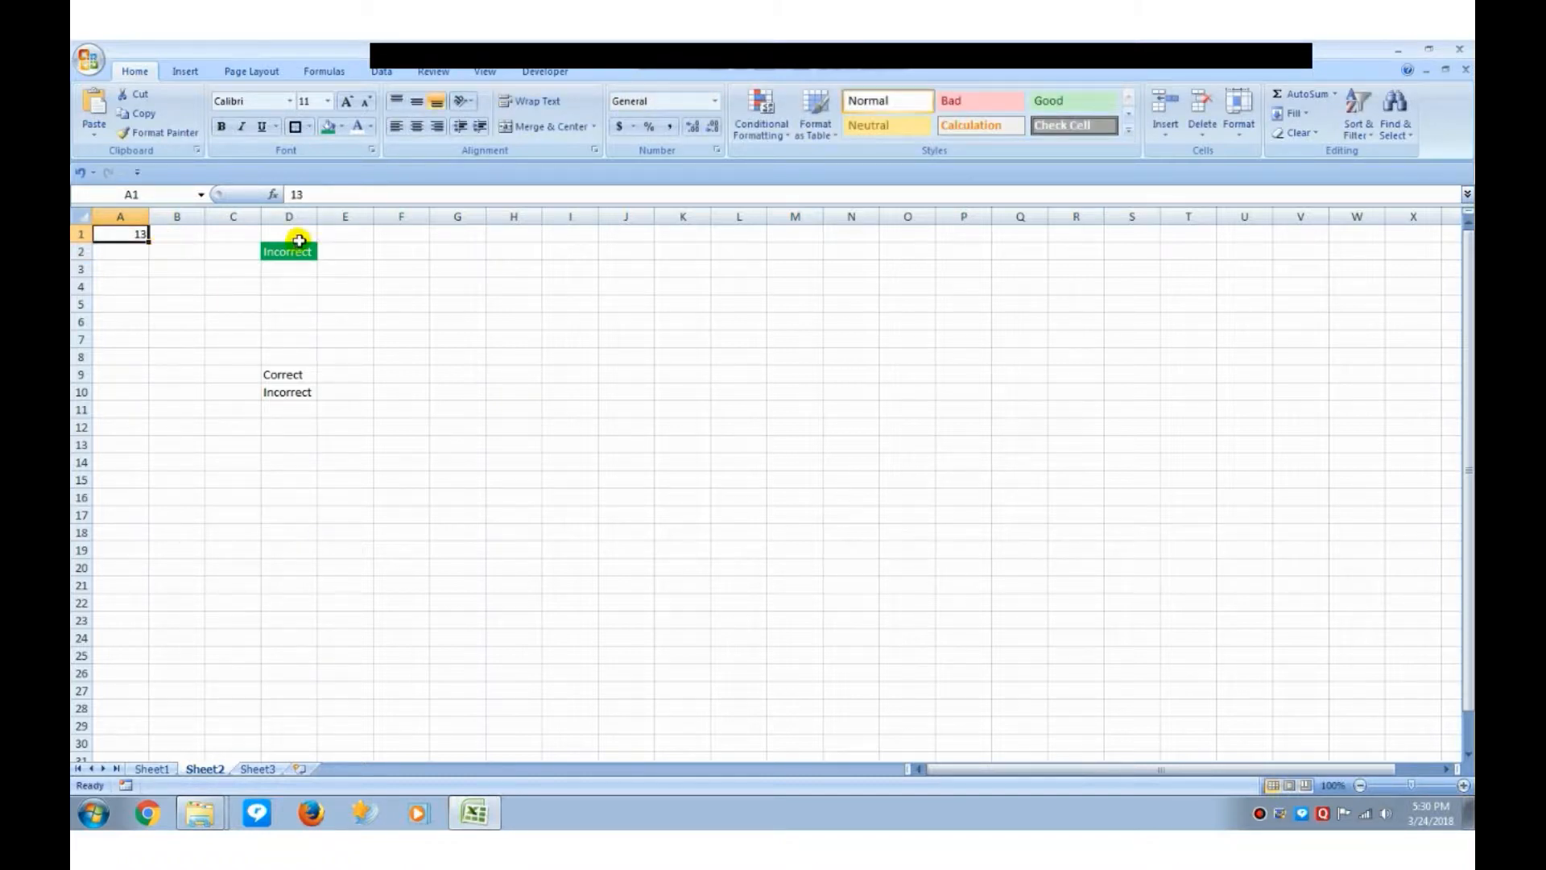
# - Change the logical test of the IF formula in cell D2 to A1<12
pyautogui.click(295, 249)
pyautogui.click(324, 196)
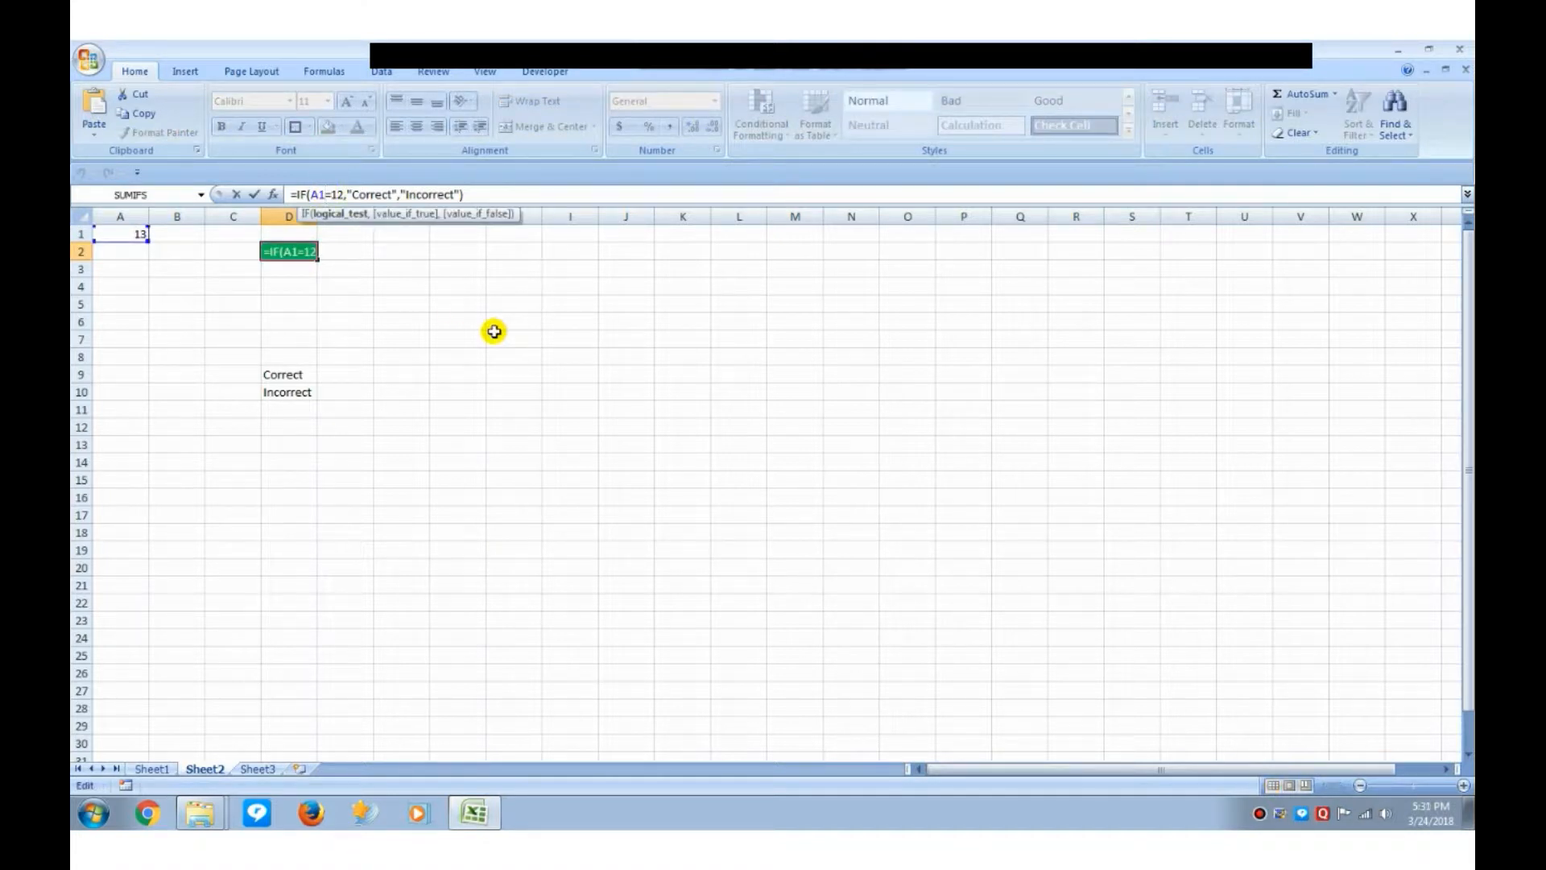
pyautogui.press('Delete')
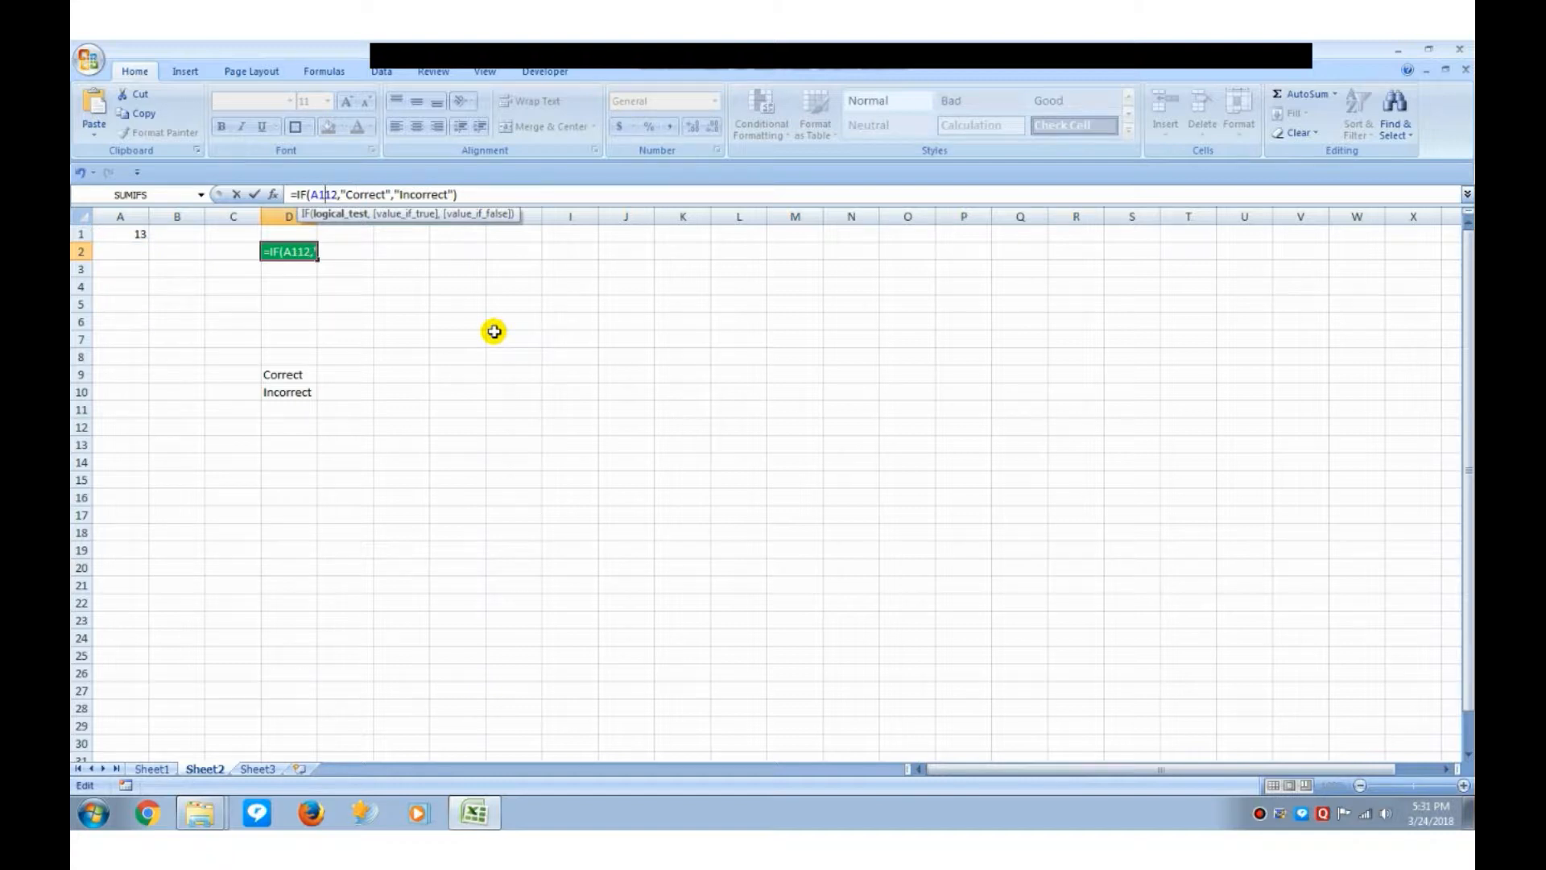
pyautogui.write('>')
pyautogui.press('BackSpace')
pyautogui.write('<')
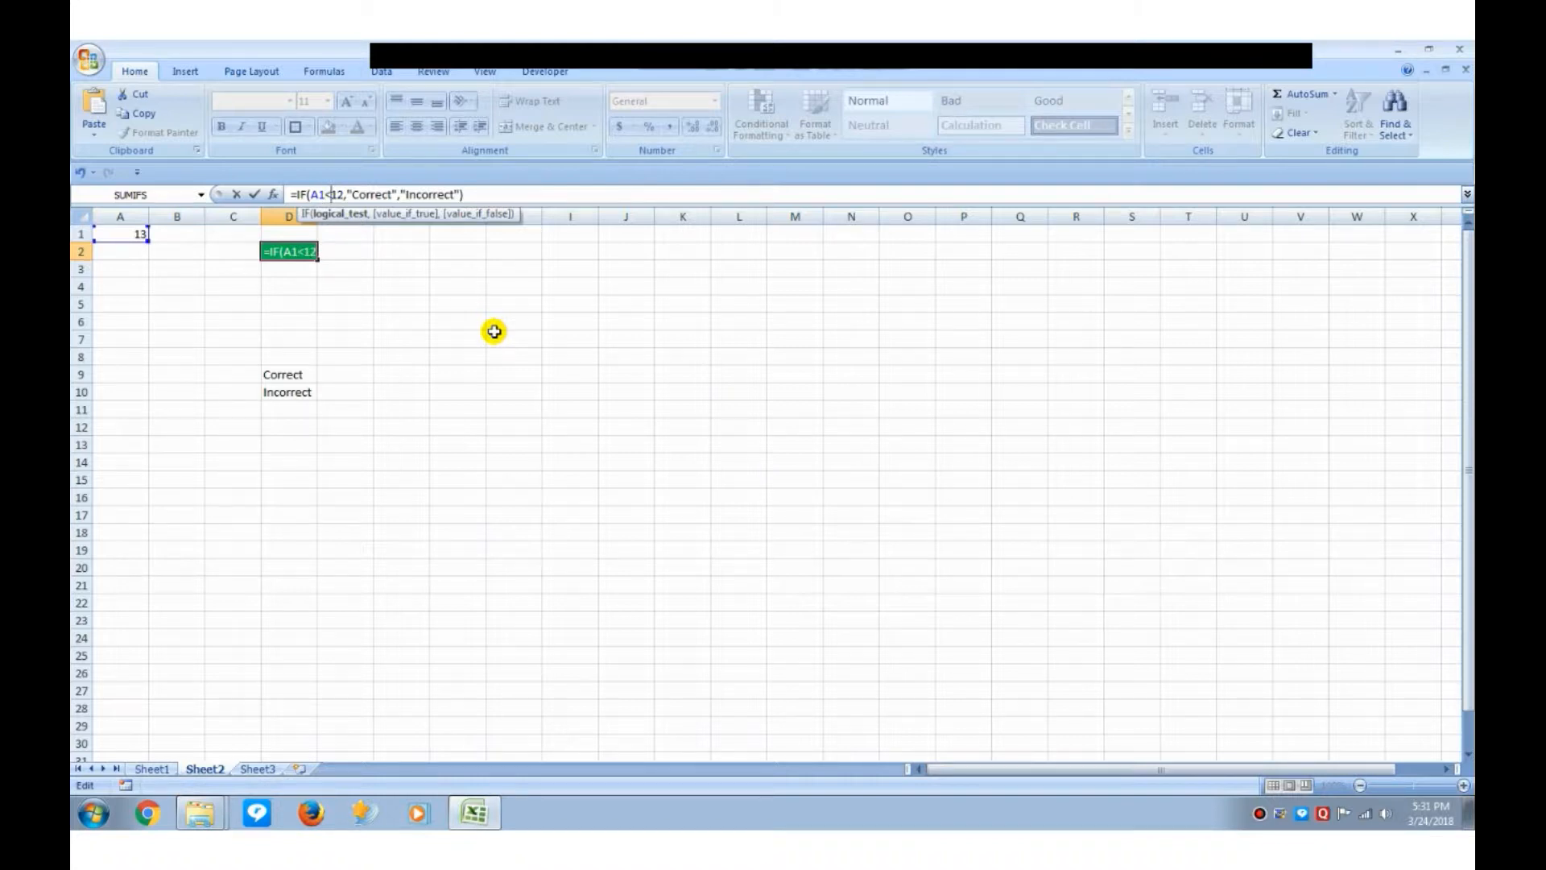
pyautogui.press('Return')
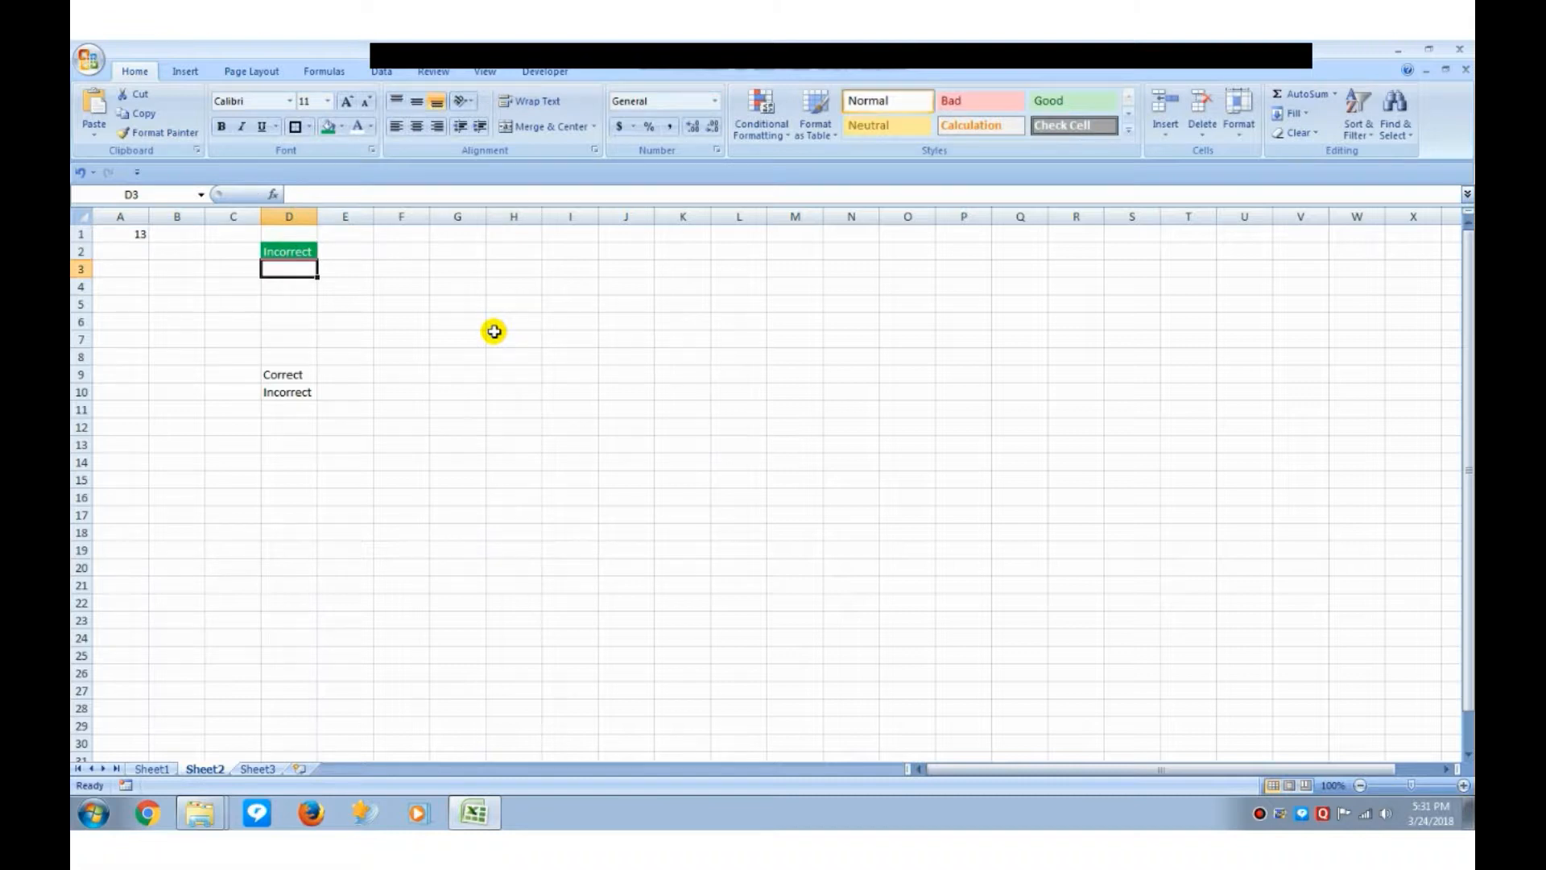
# - Compare the less-than formula in cell D2 with the value in cell A1, and enter 10 in A1
pyautogui.click(117, 232)
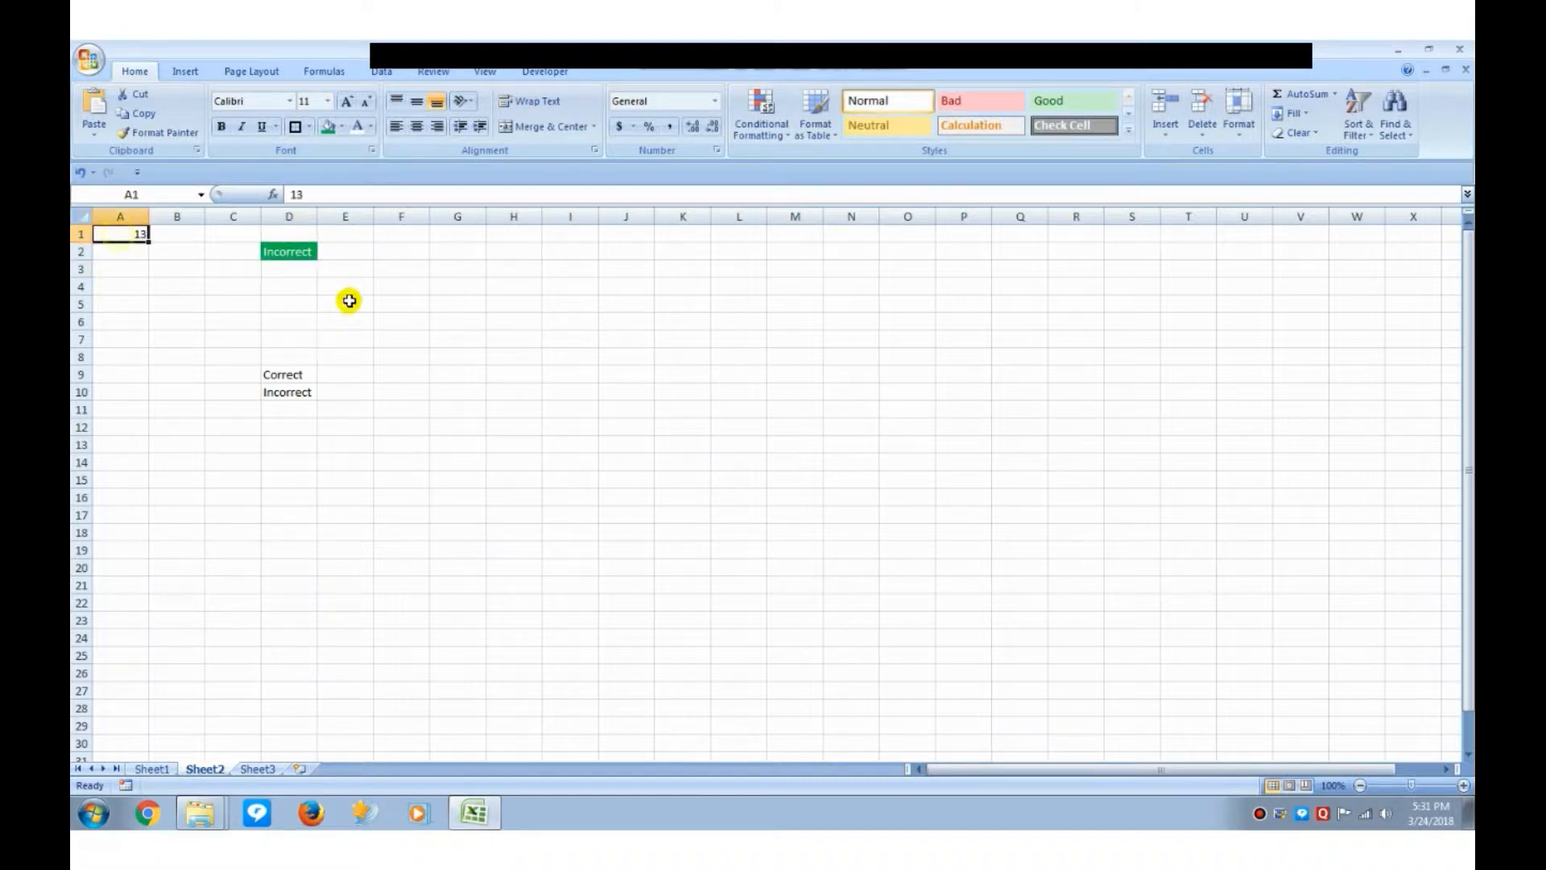
pyautogui.click(288, 248)
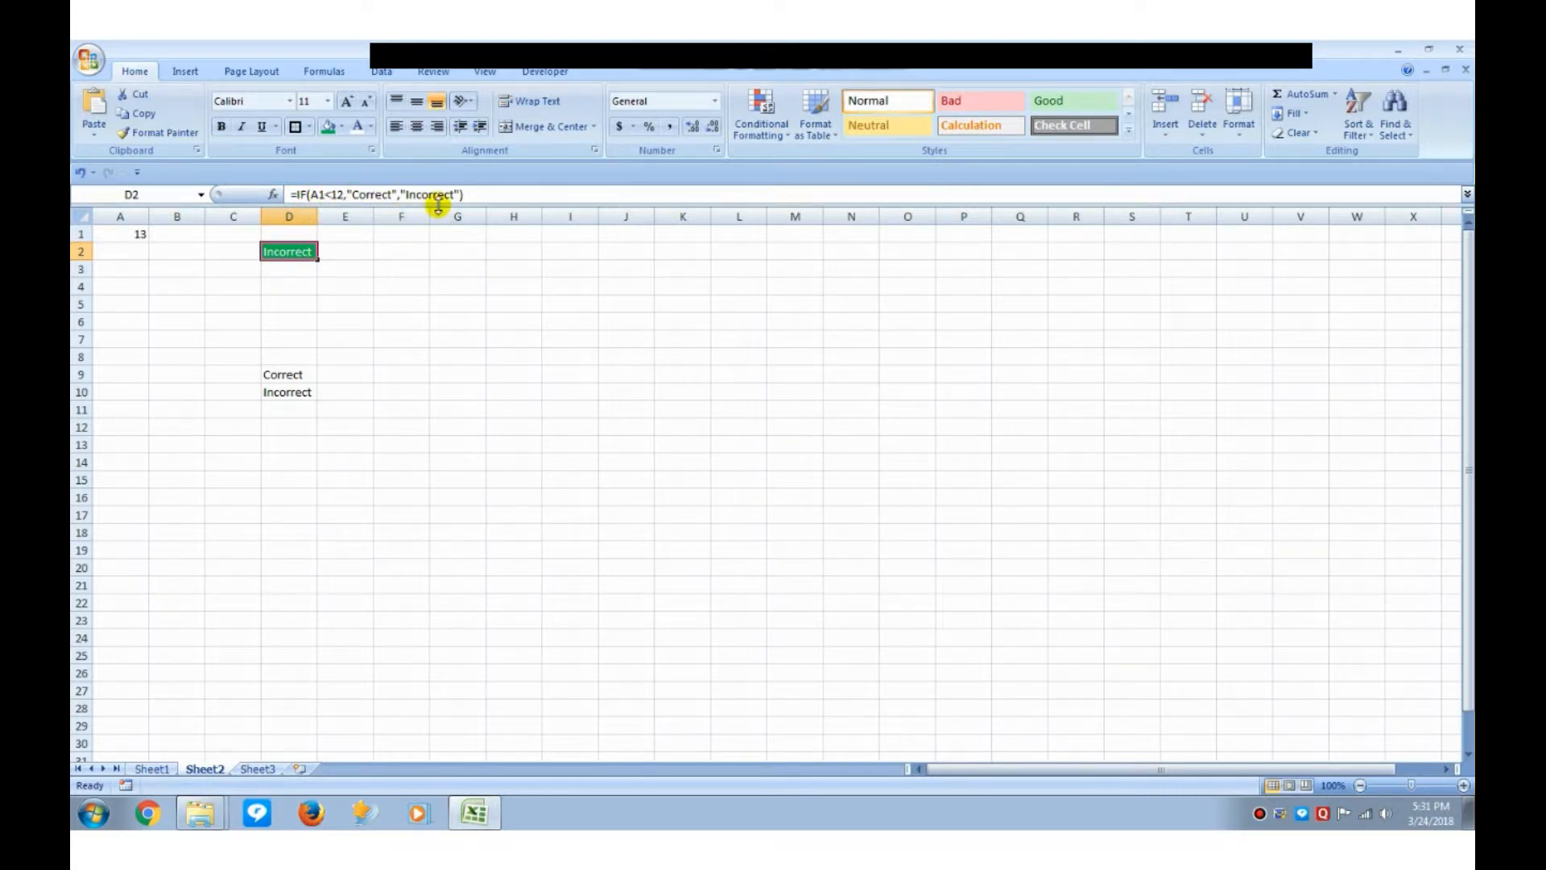
pyautogui.click(129, 235)
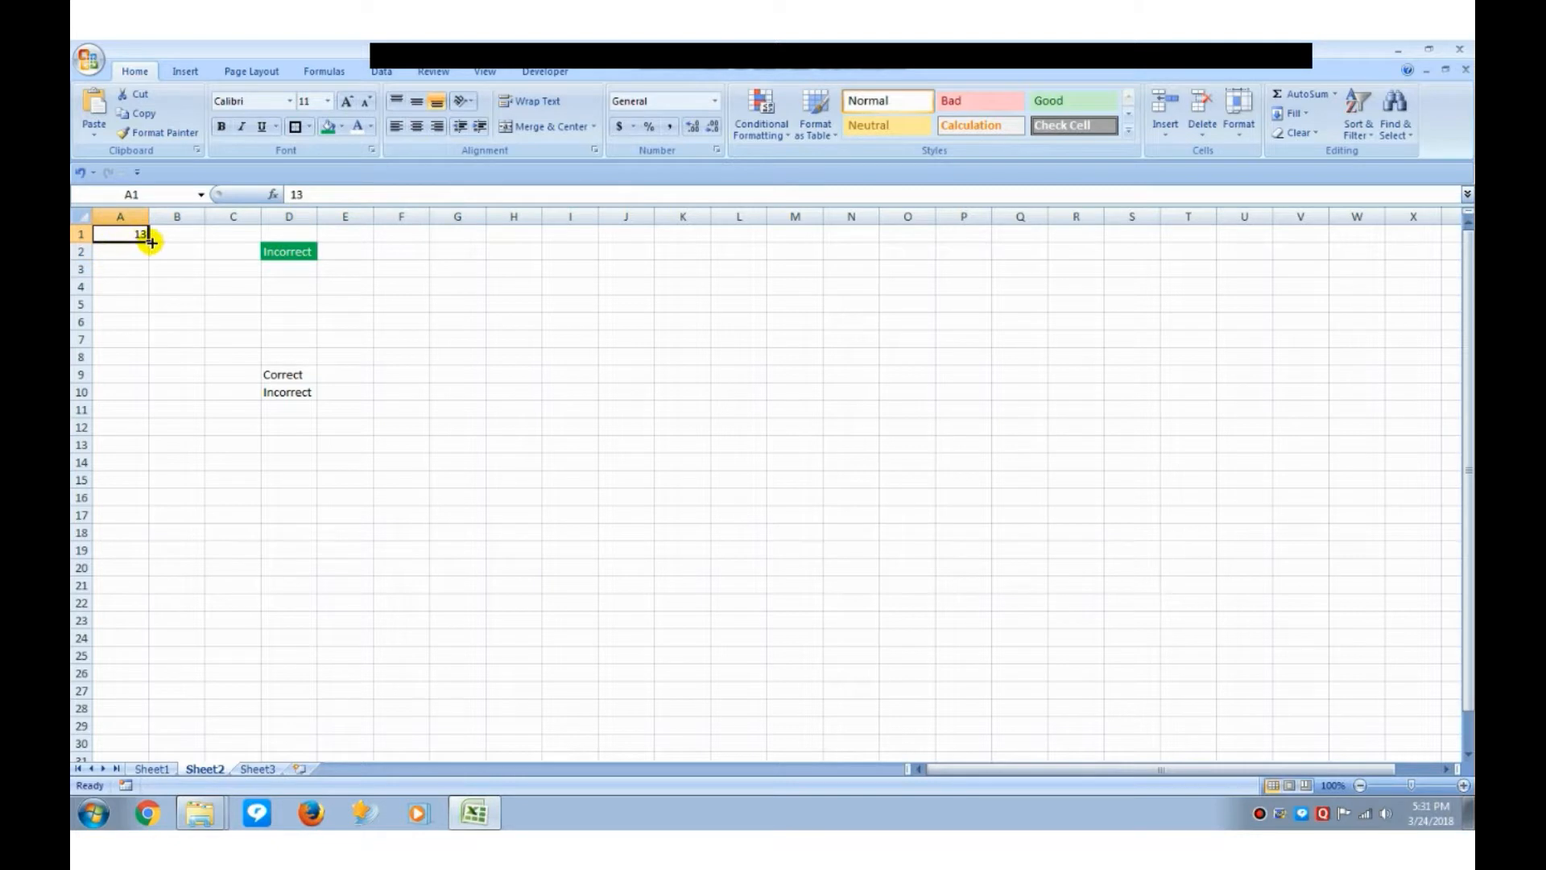
pyautogui.click(290, 255)
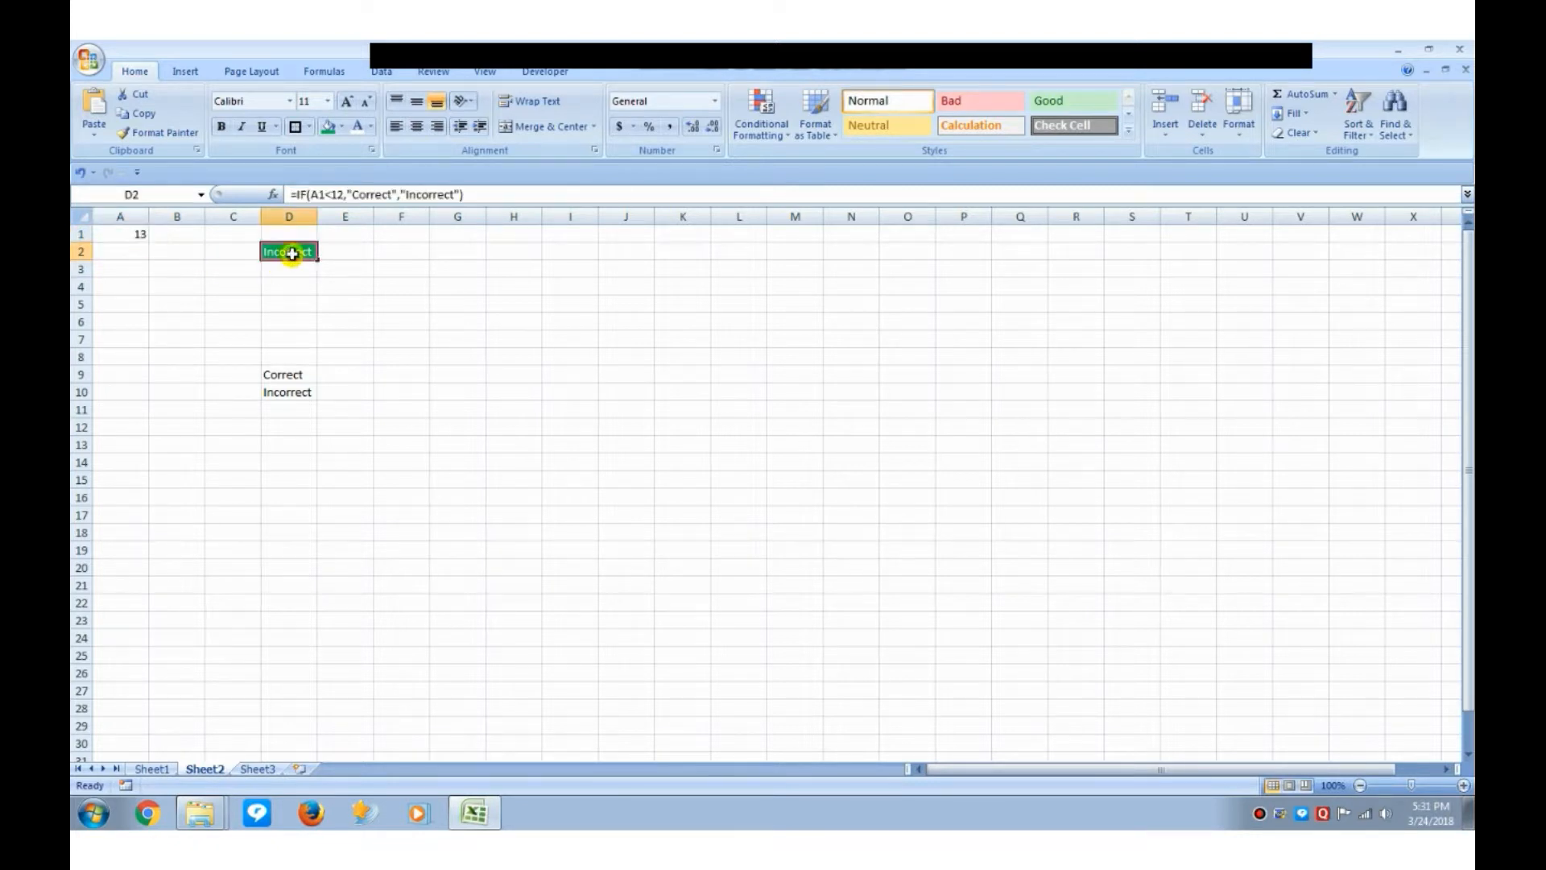
pyautogui.click(133, 235)
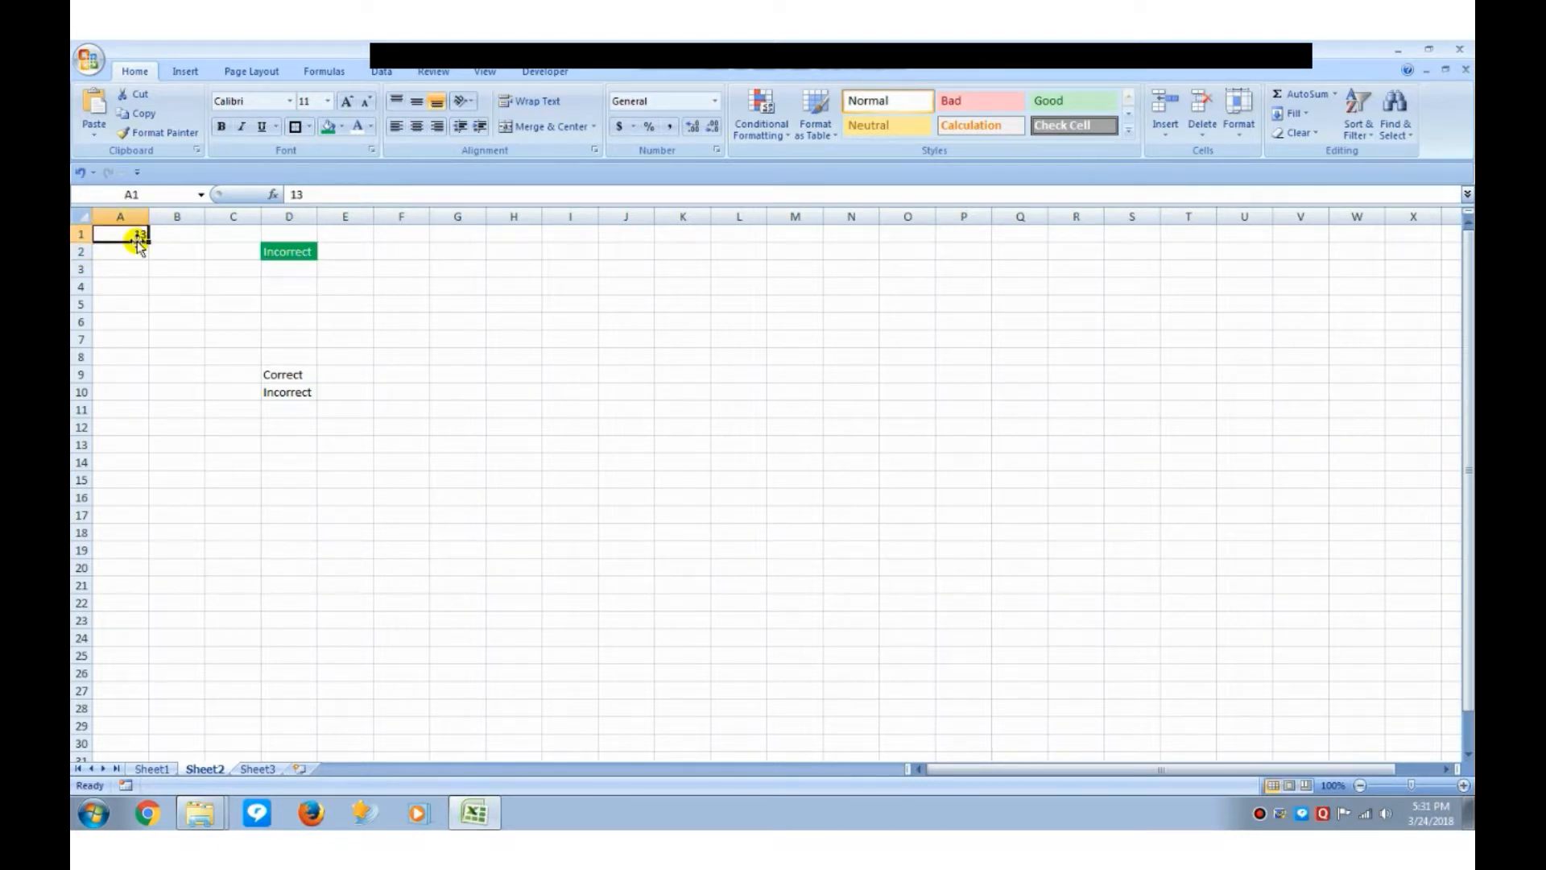
pyautogui.write('10')
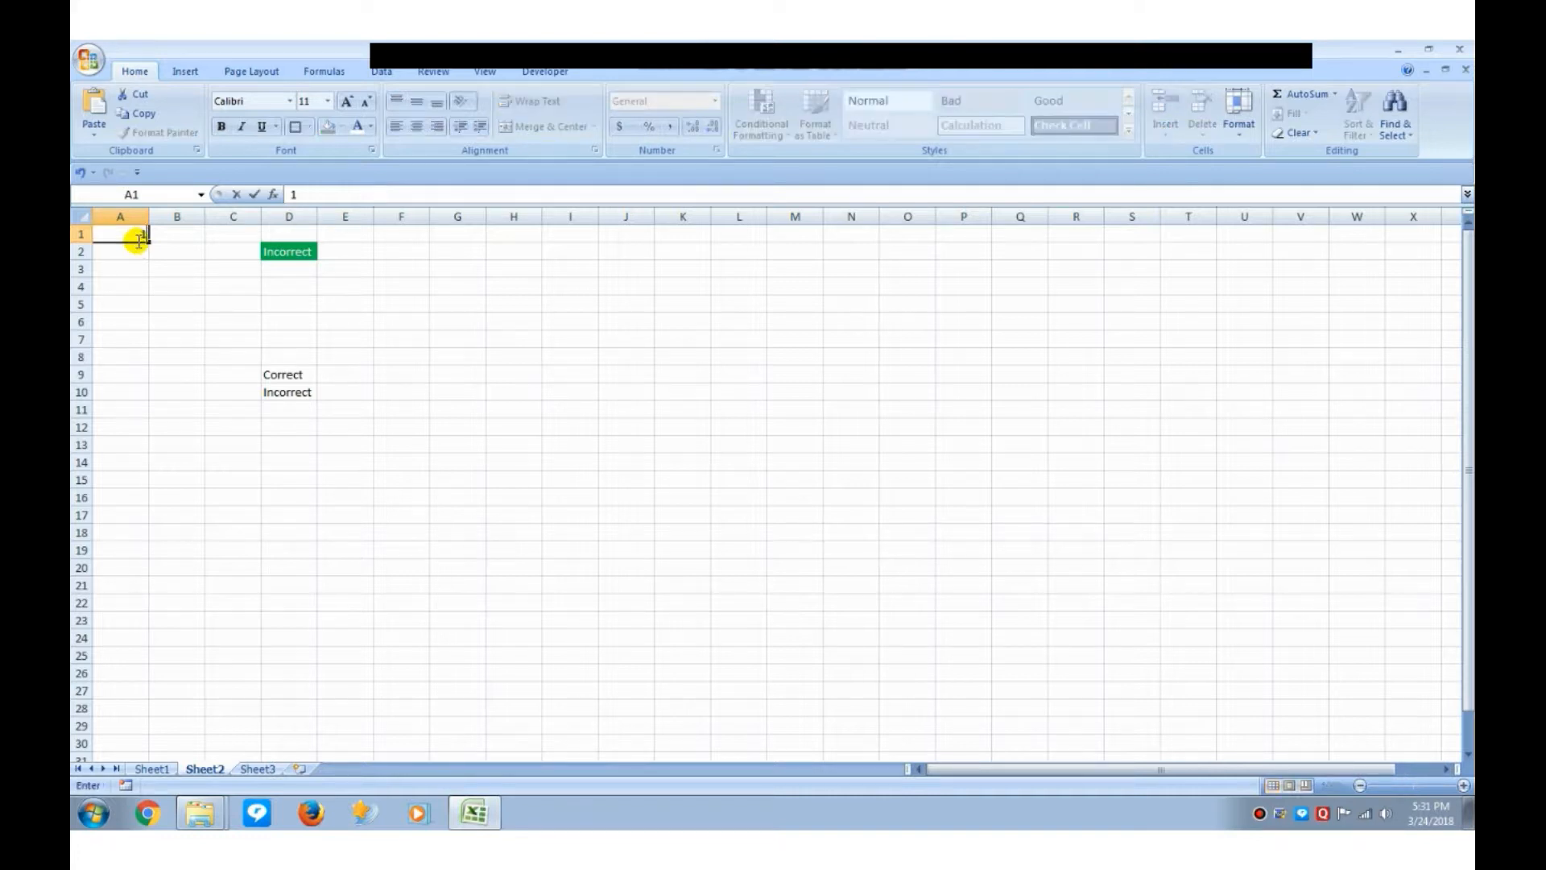
pyautogui.click(141, 250)
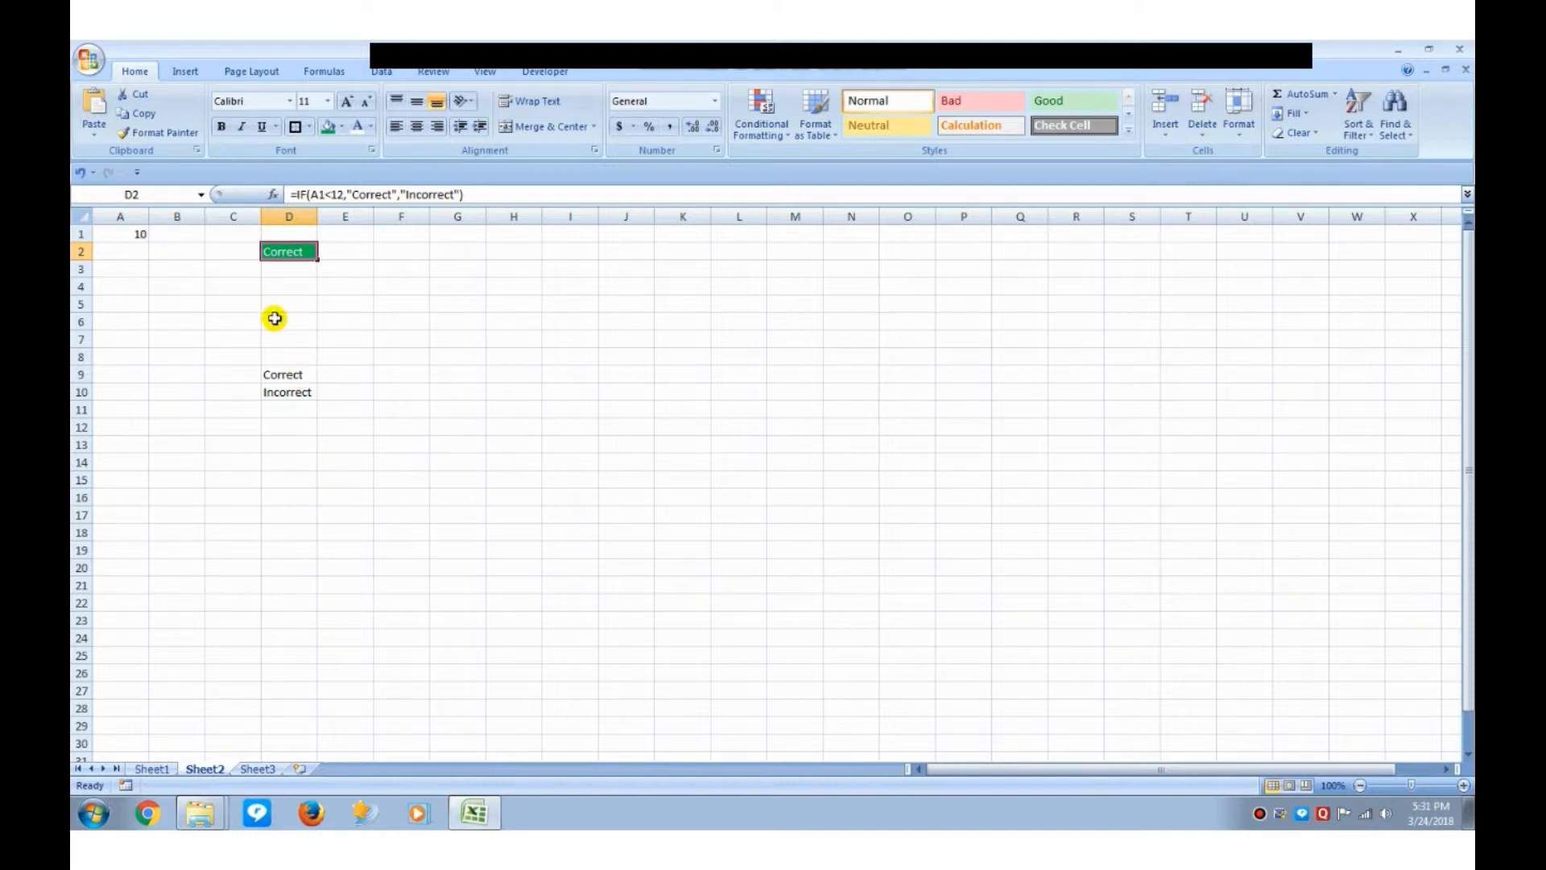
# - Change the logical test of the IF formula in cell D2 to A1>12
pyautogui.click(324, 194)
pyautogui.press('Delete')
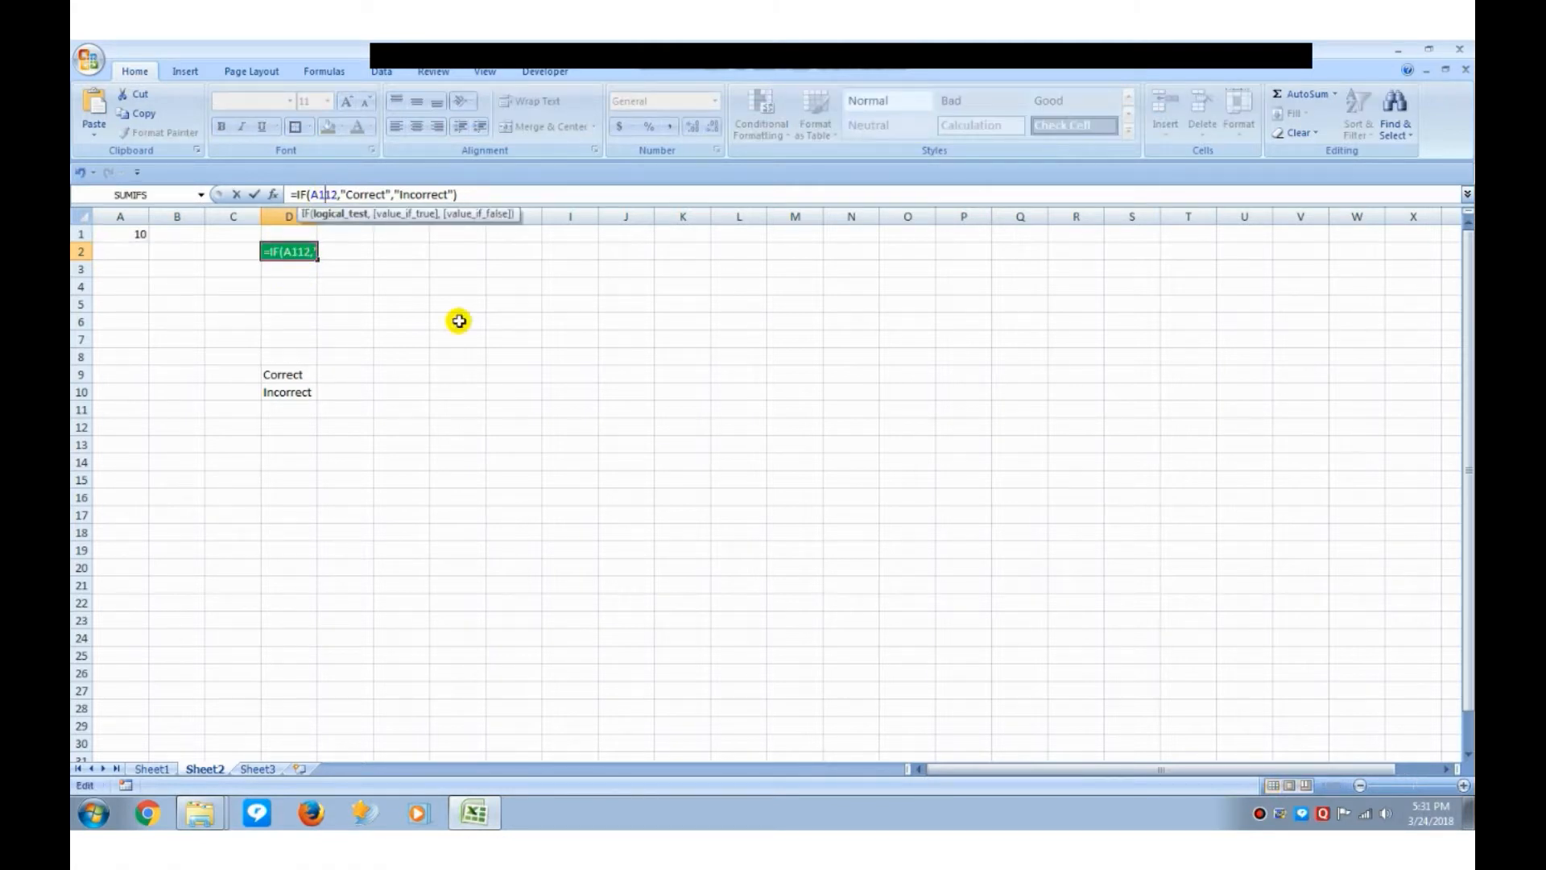
pyautogui.write('>')
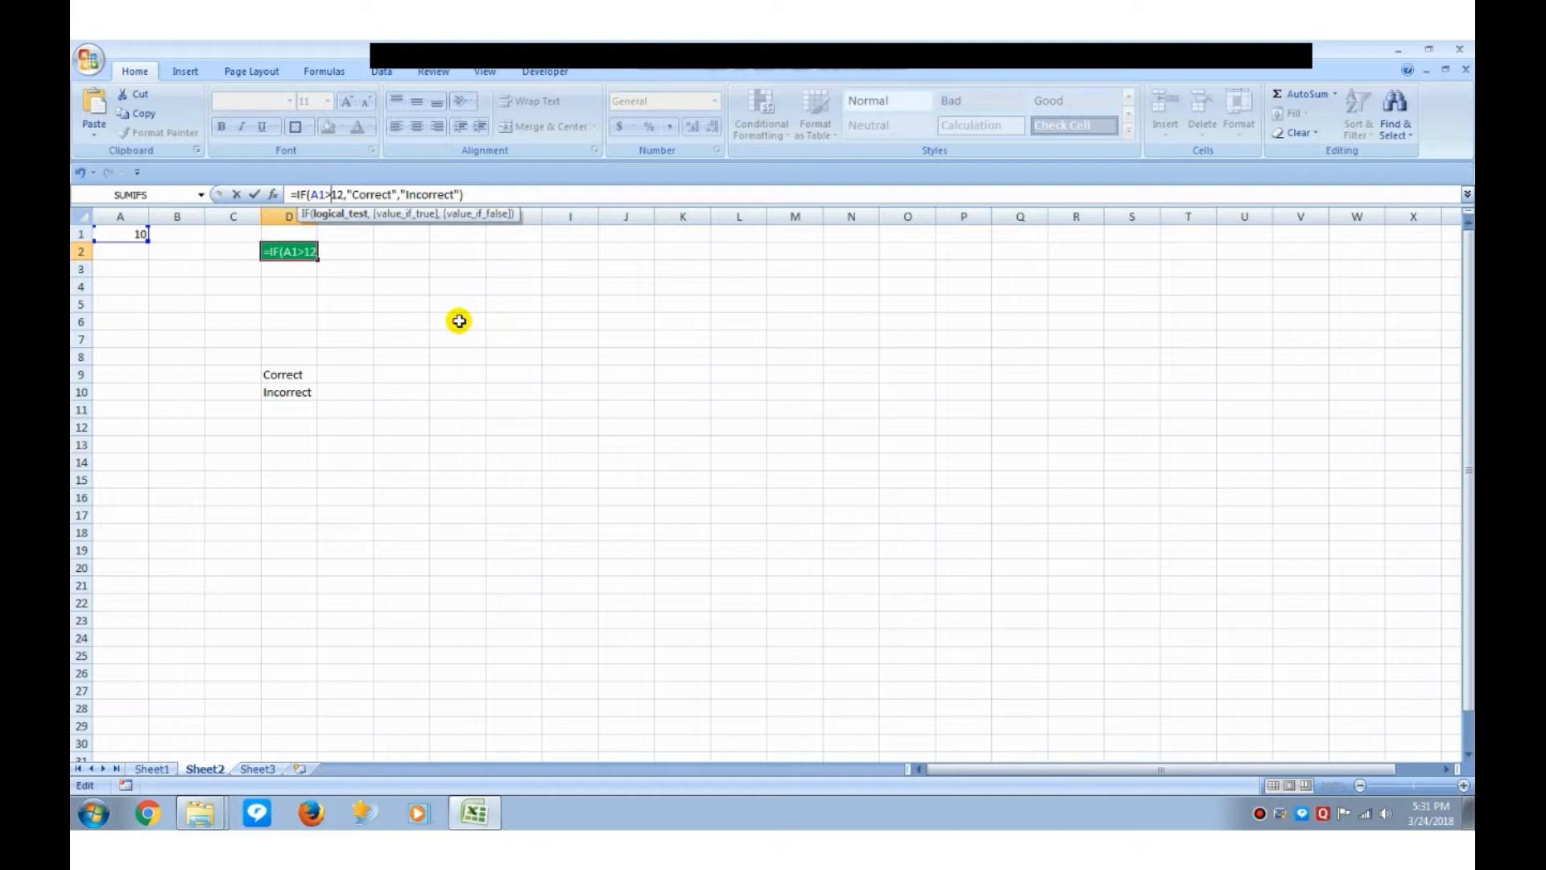
pyautogui.hotkey('ctrl', 'Return')
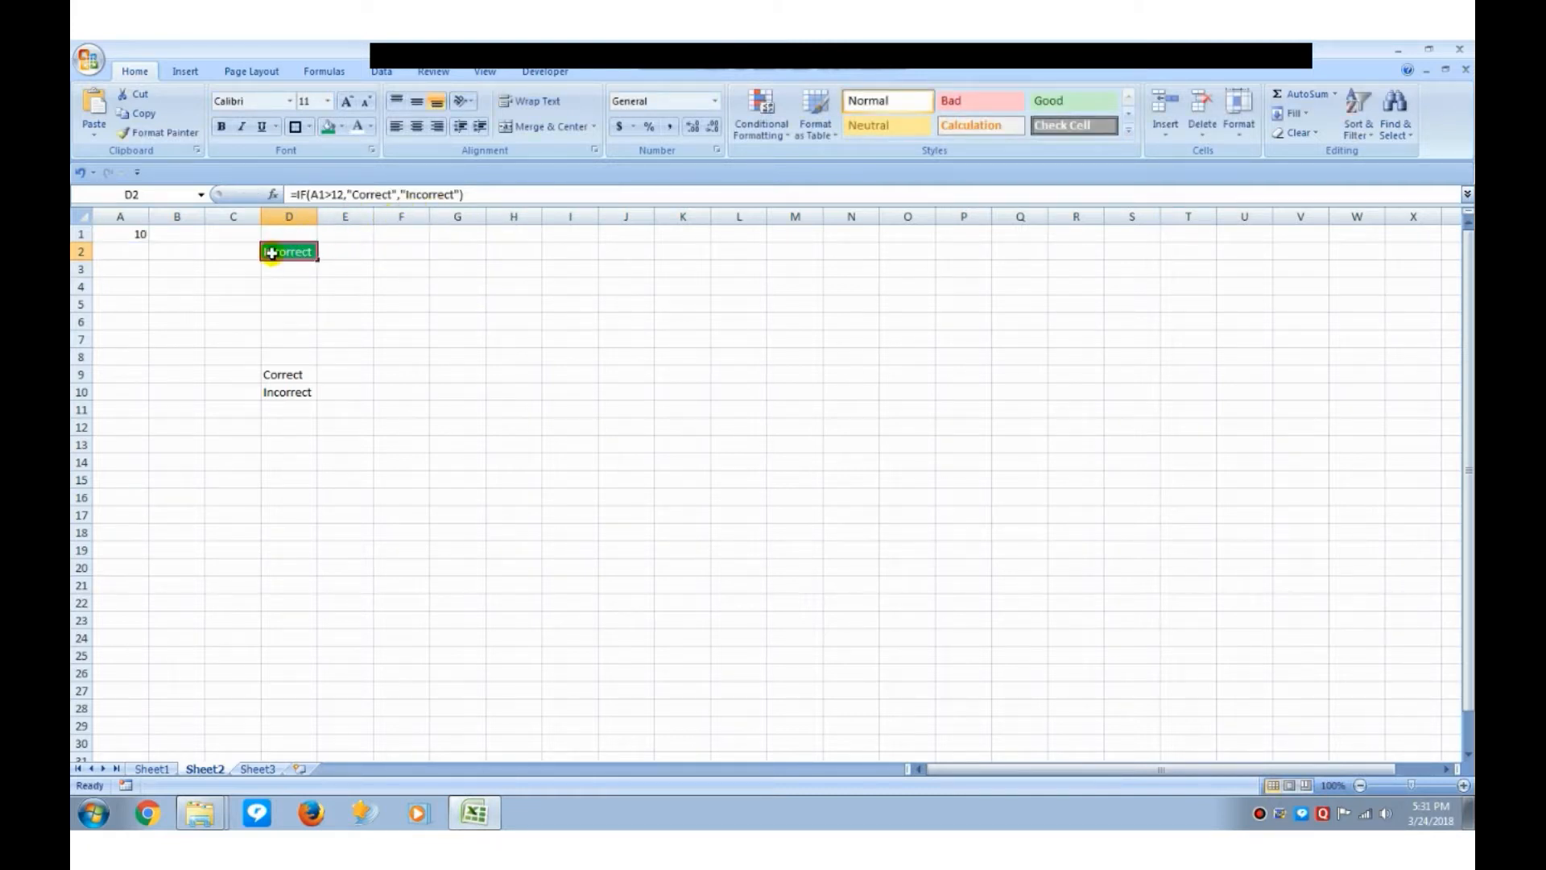
# - Compare the greater-than formula's result in cell D2 with cell A1, and enter 15 in A1
pyautogui.click(133, 233)
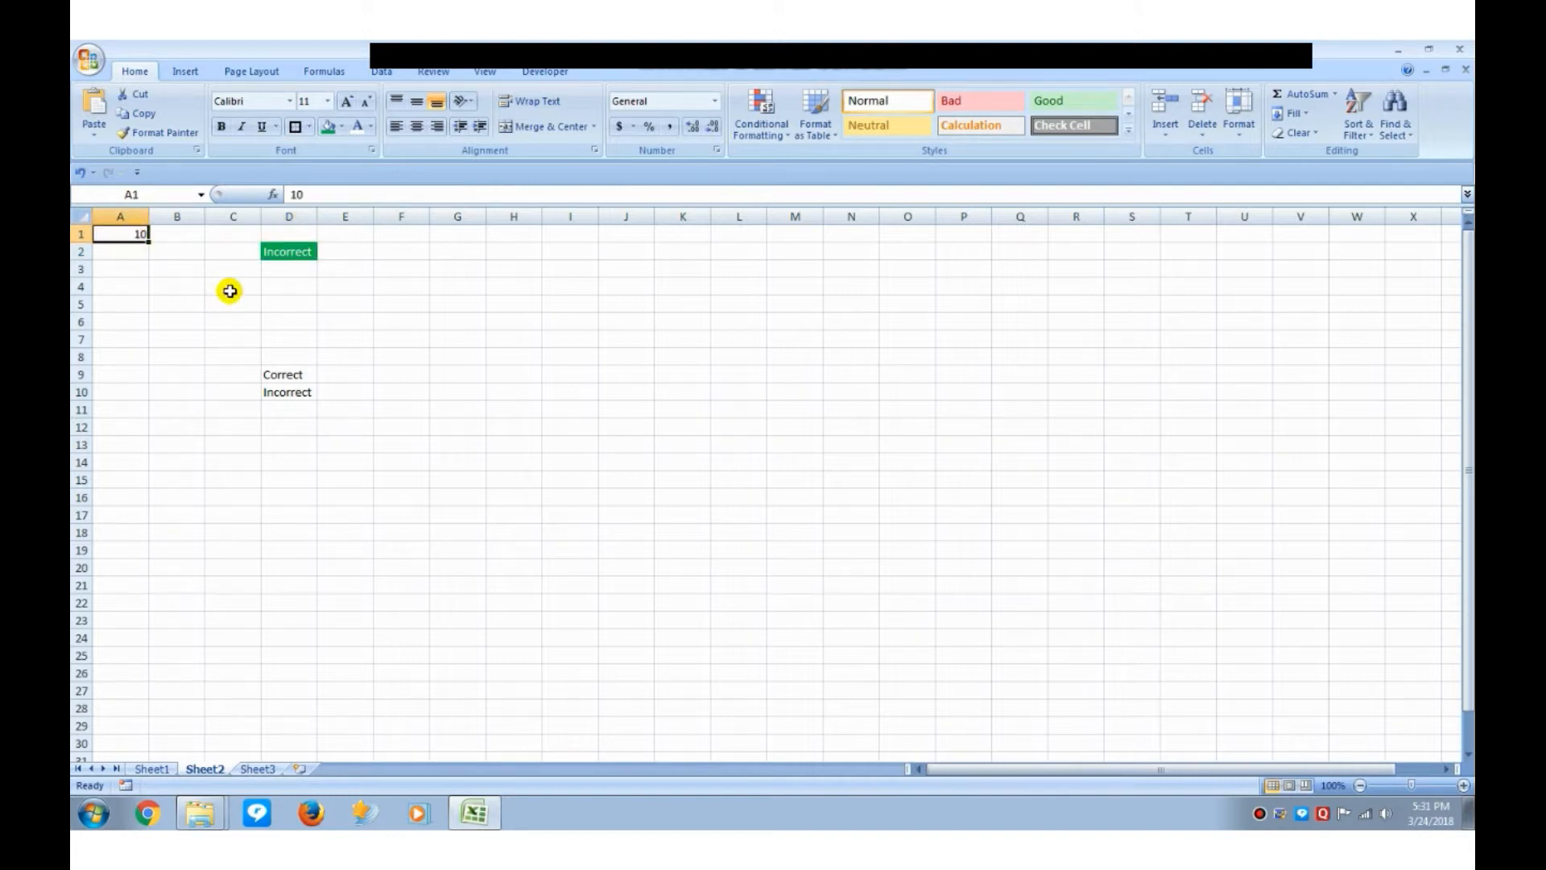
pyautogui.click(295, 252)
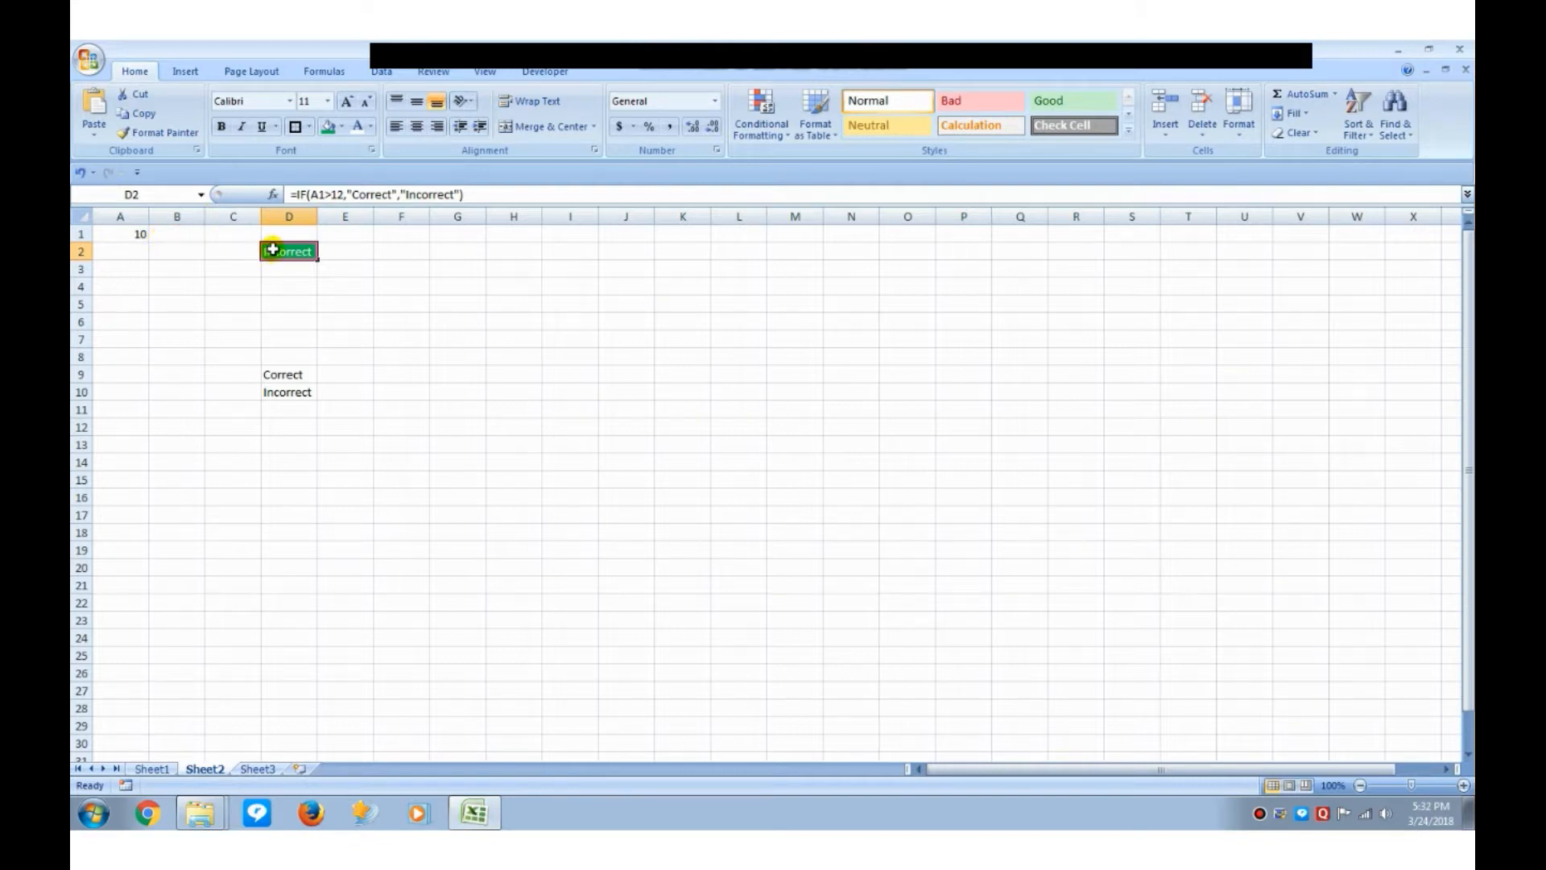
pyautogui.click(131, 237)
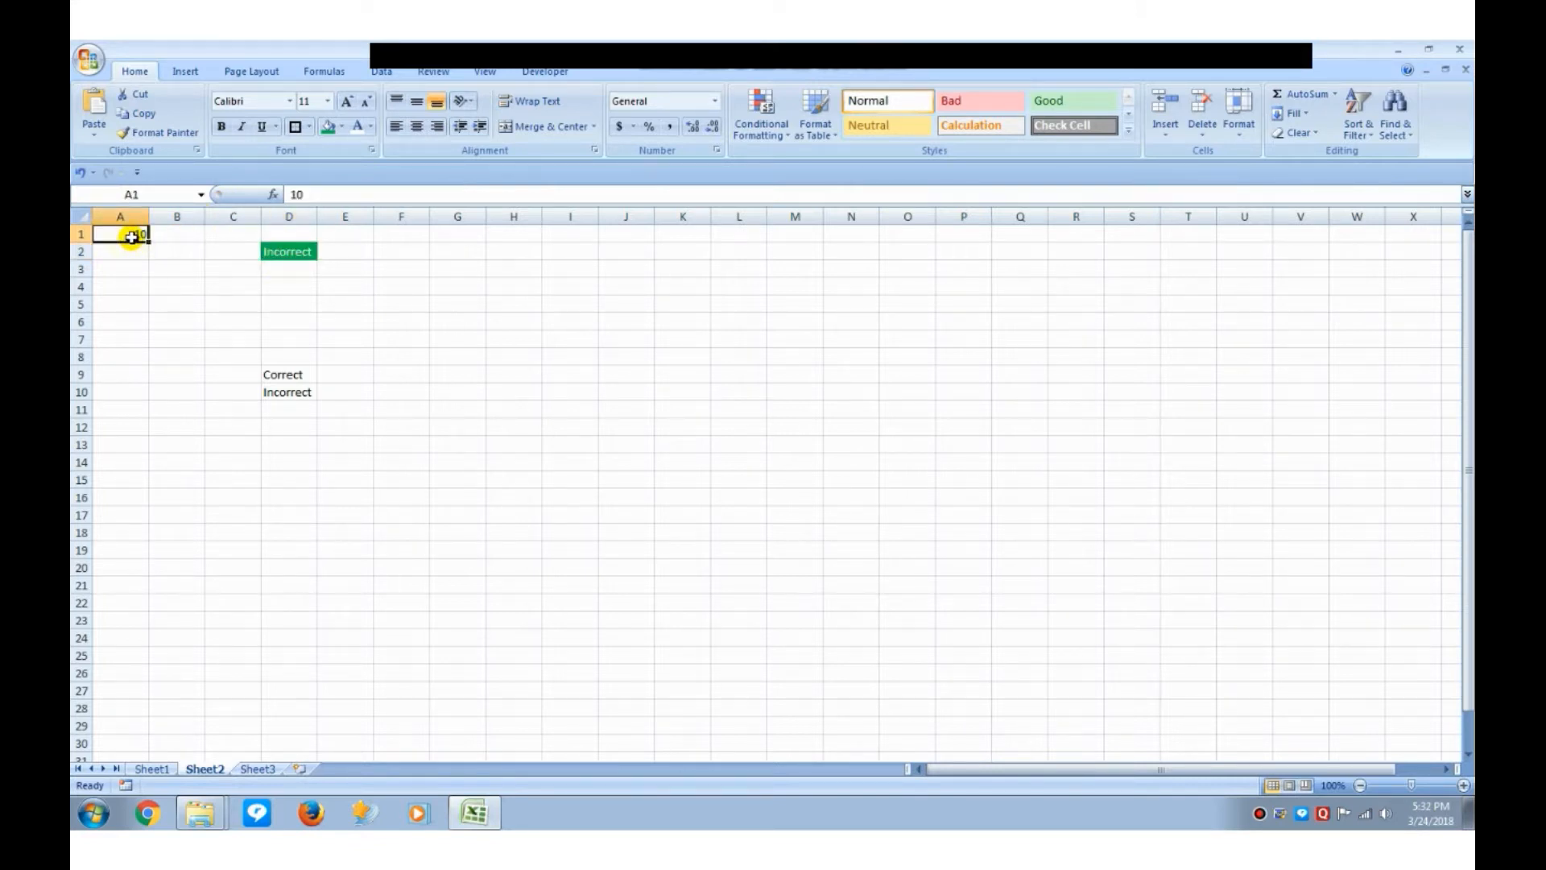
pyautogui.write('15')
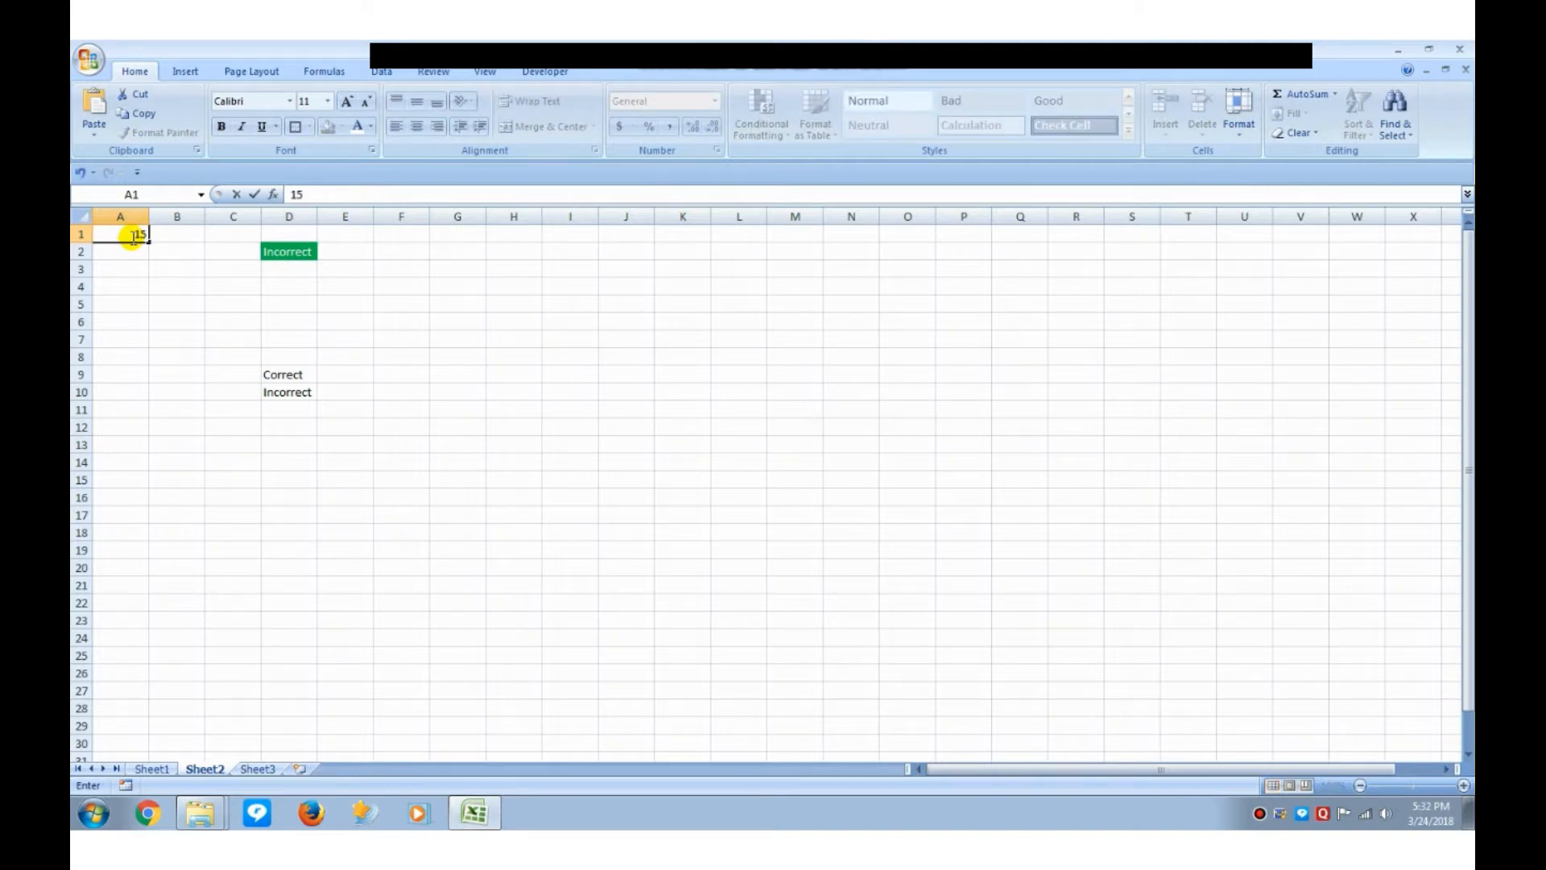
pyautogui.press('Return')
pyautogui.click(131, 237)
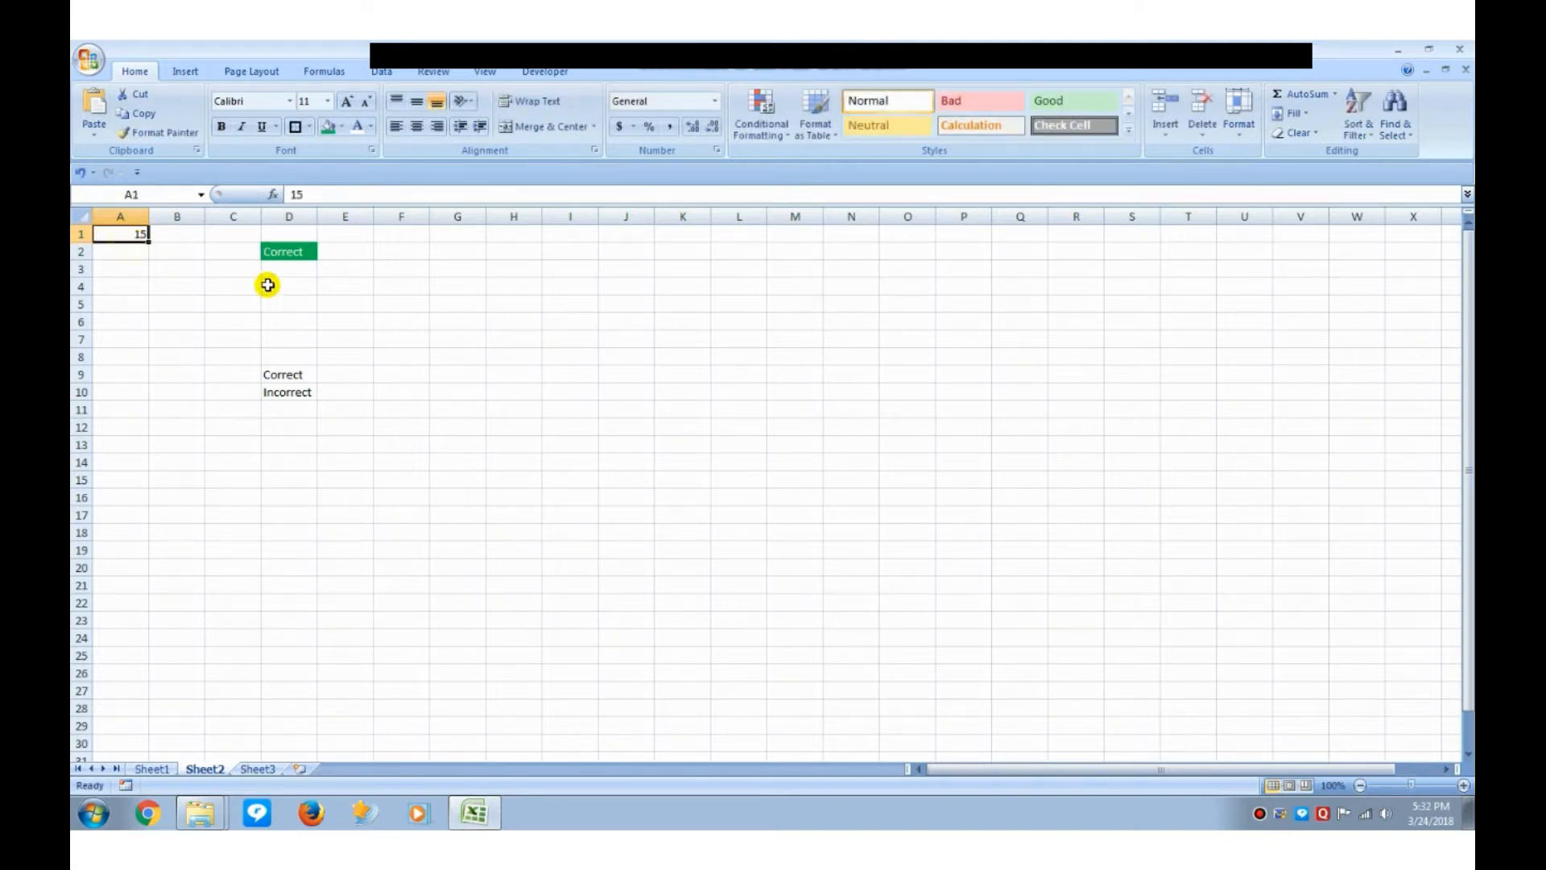
# - Examine the greater-than IF formula and its result in cell D2 against the value in cell A1
pyautogui.click(290, 251)
pyautogui.moveTo(234, 355); pyautogui.dragTo(369, 442)
pyautogui.click(369, 442)
pyautogui.click(131, 235)
pyautogui.click(280, 253)
pyautogui.doubleClick(337, 194)
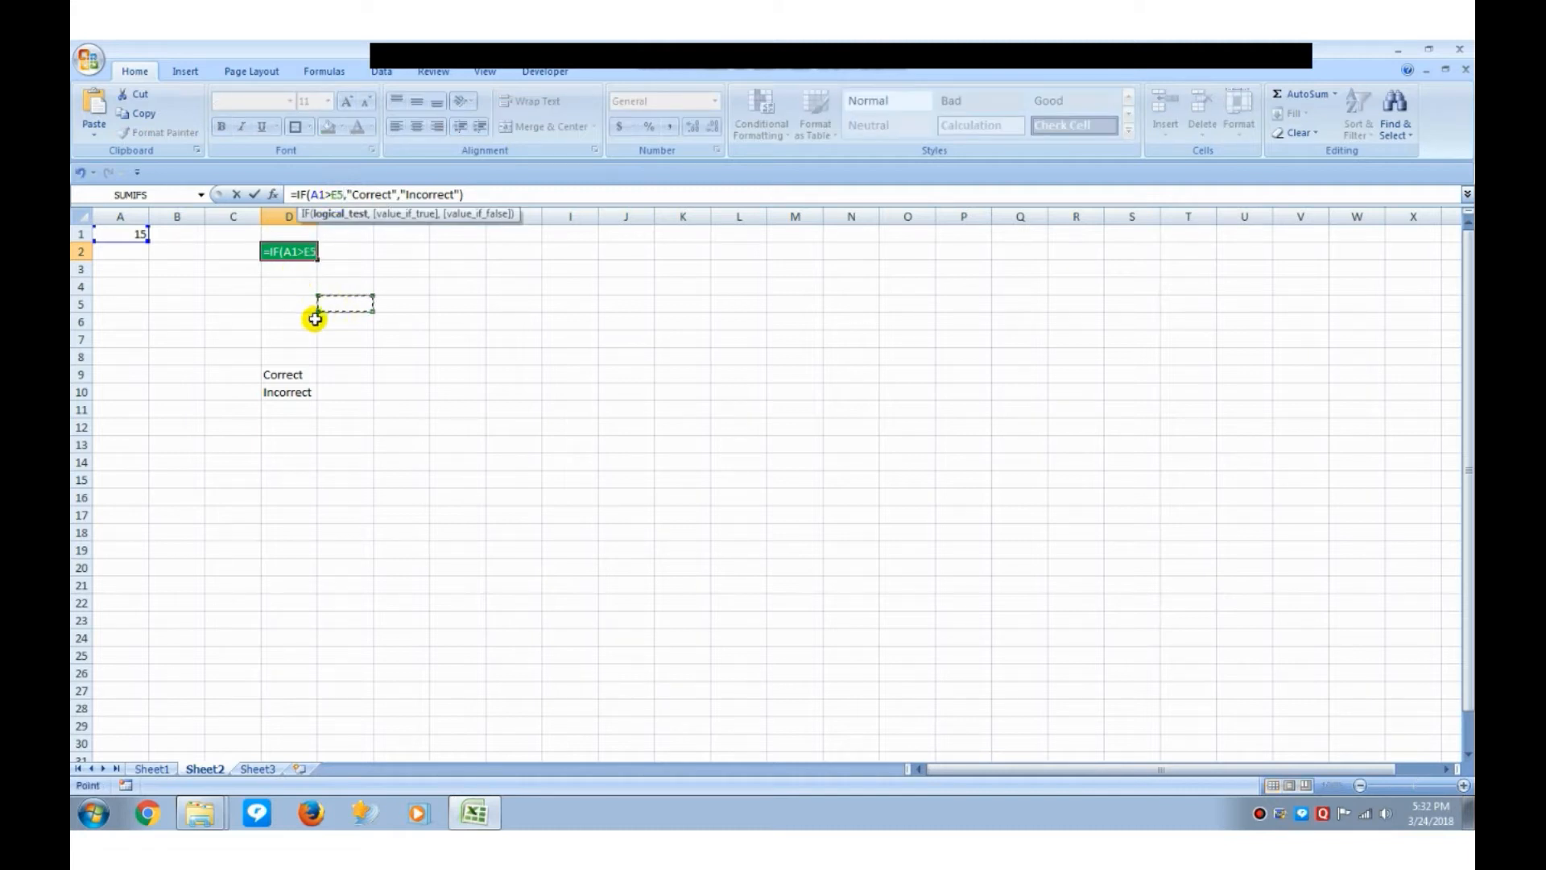
pyautogui.press('Escape')
pyautogui.click(124, 232)
pyautogui.click(283, 250)
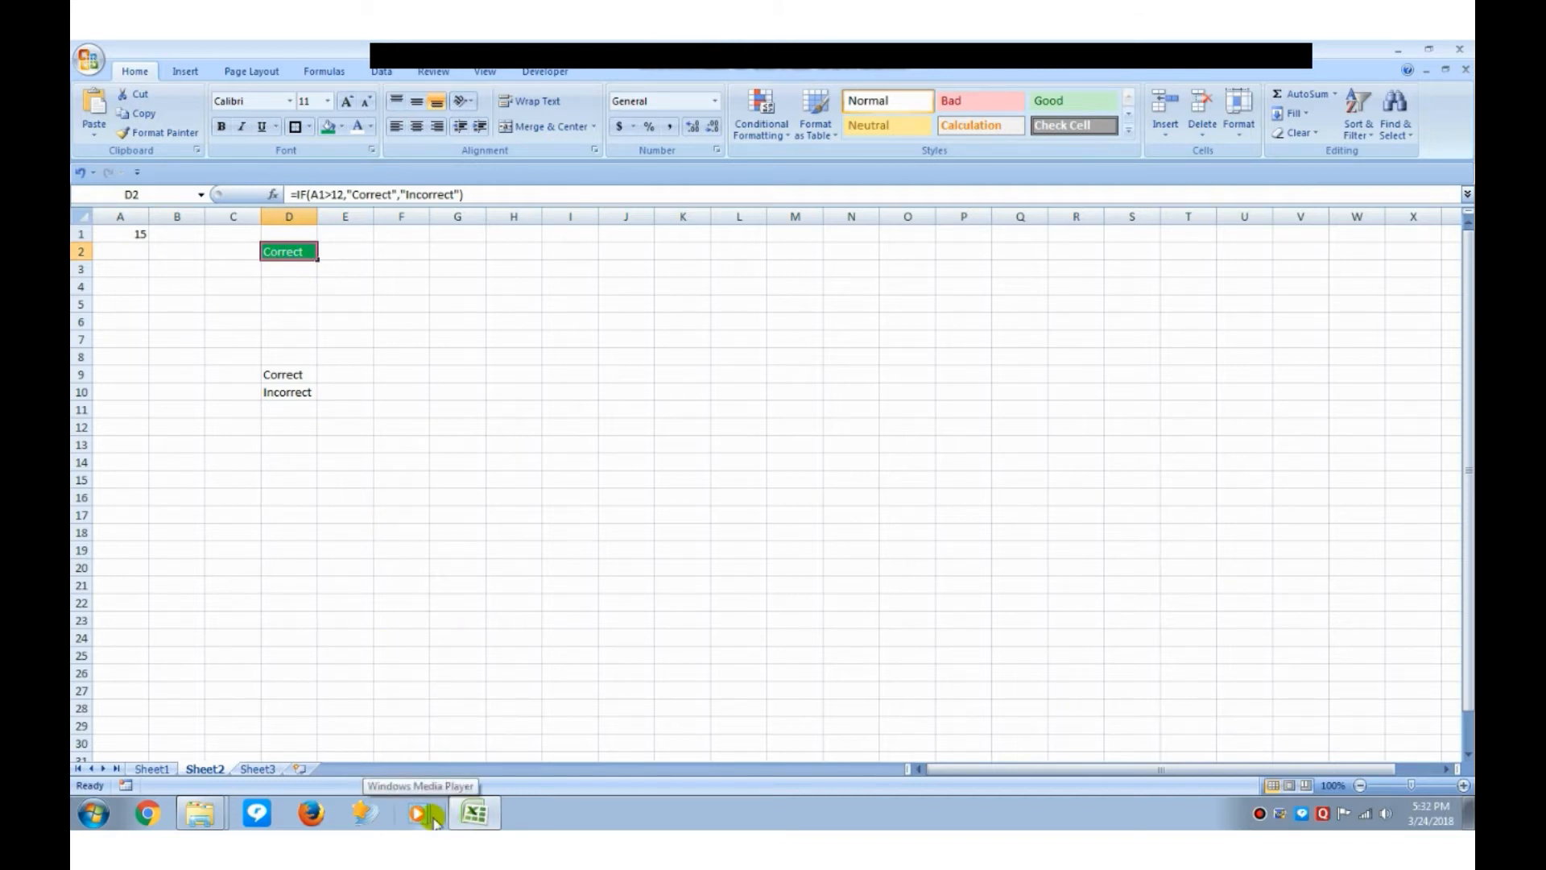
# - Start an IF formula in cell F7 to show the function's arguments
pyautogui.click(417, 338)
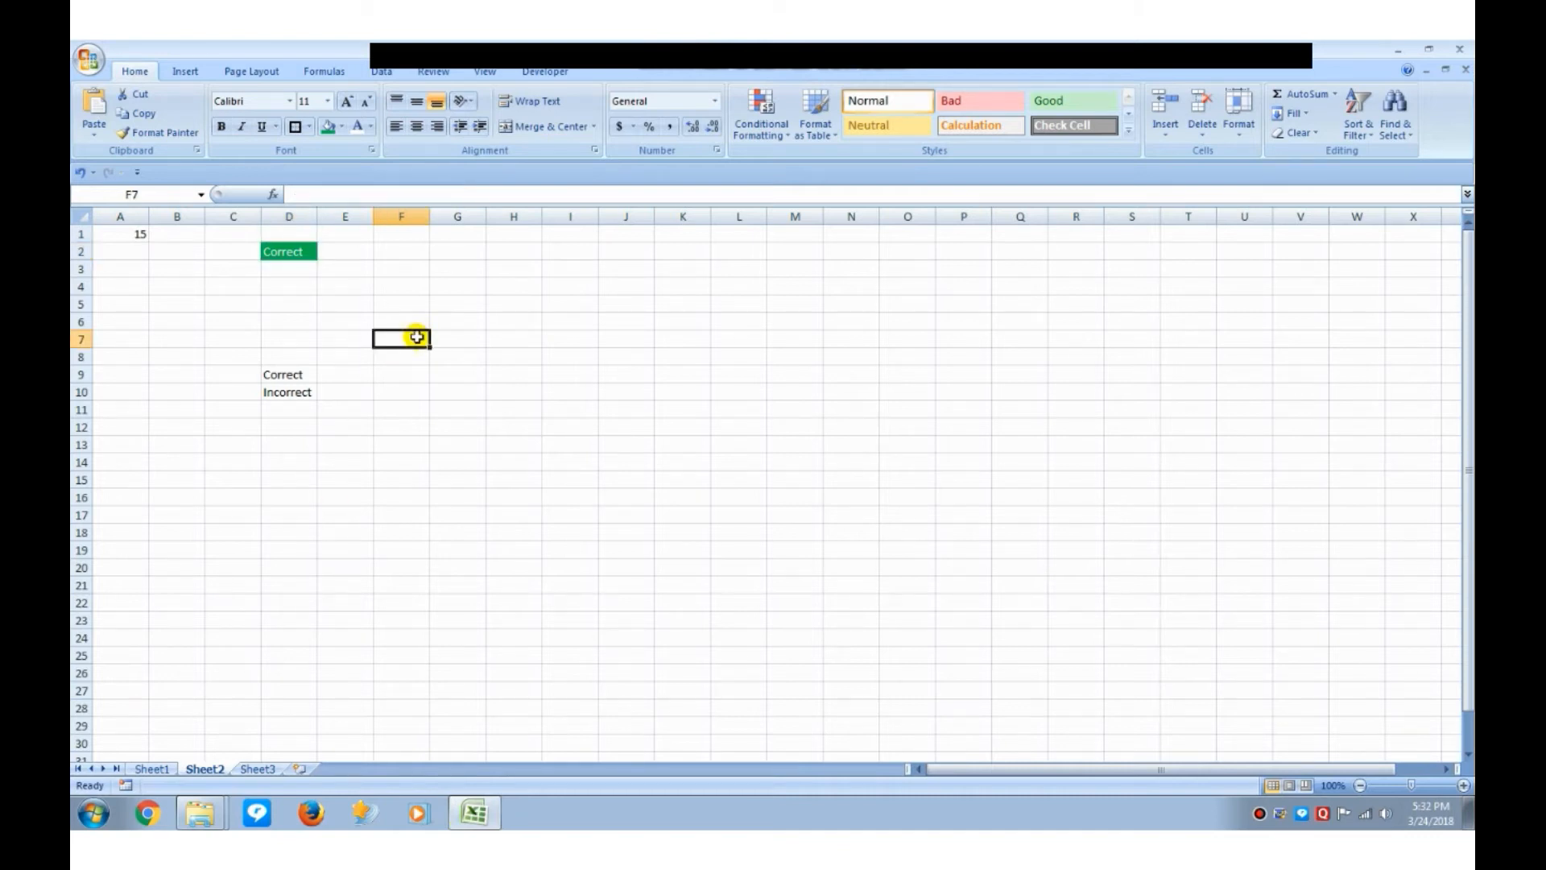
pyautogui.write('=if')
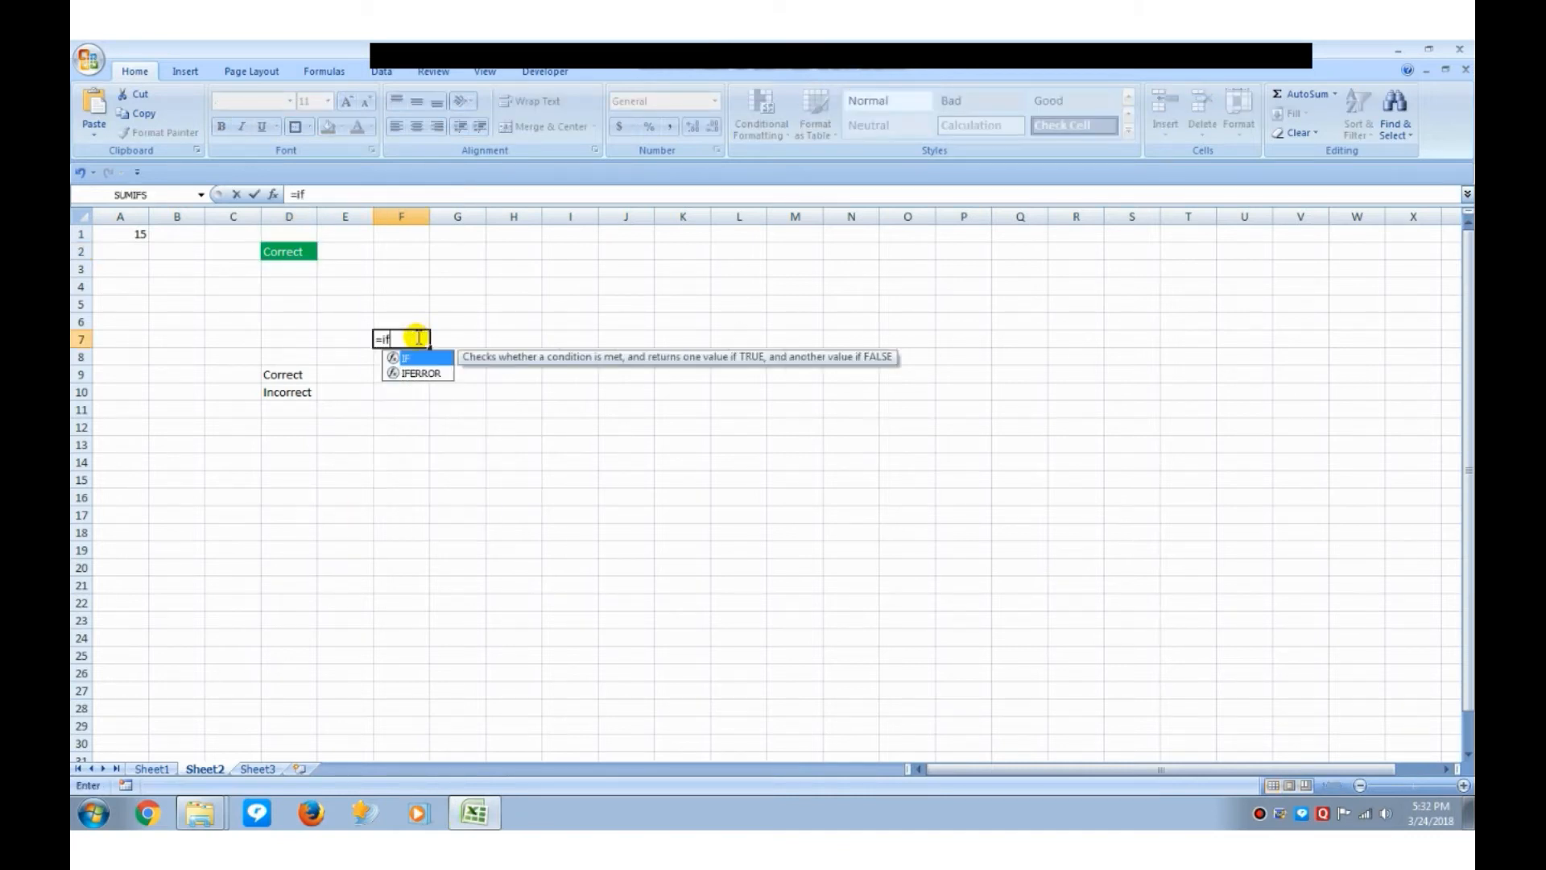
pyautogui.press('Tab')
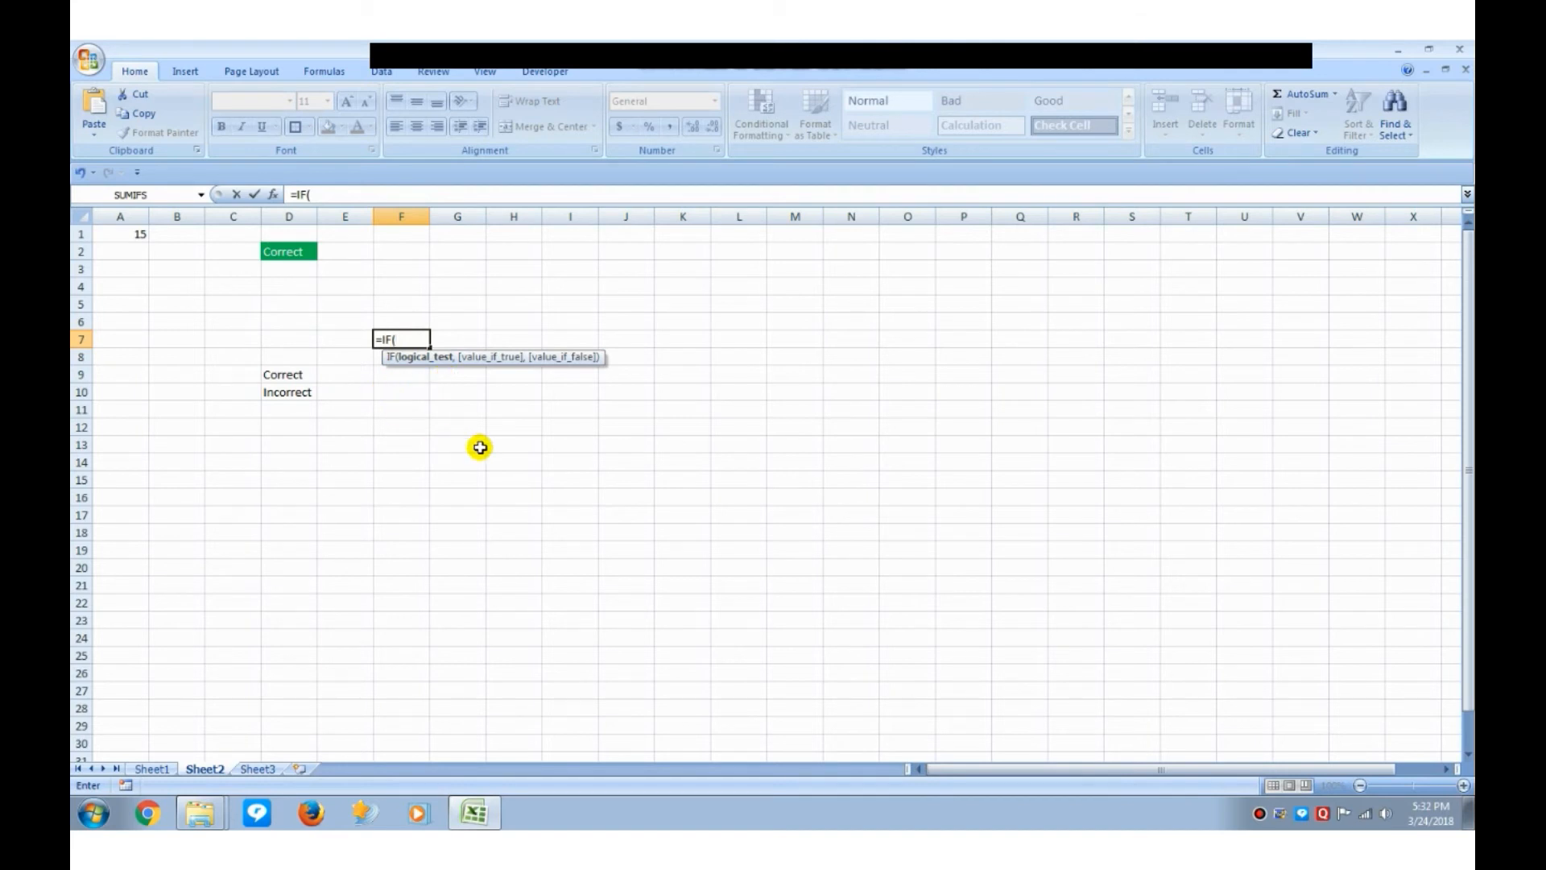
pyautogui.rightClick(1259, 815)
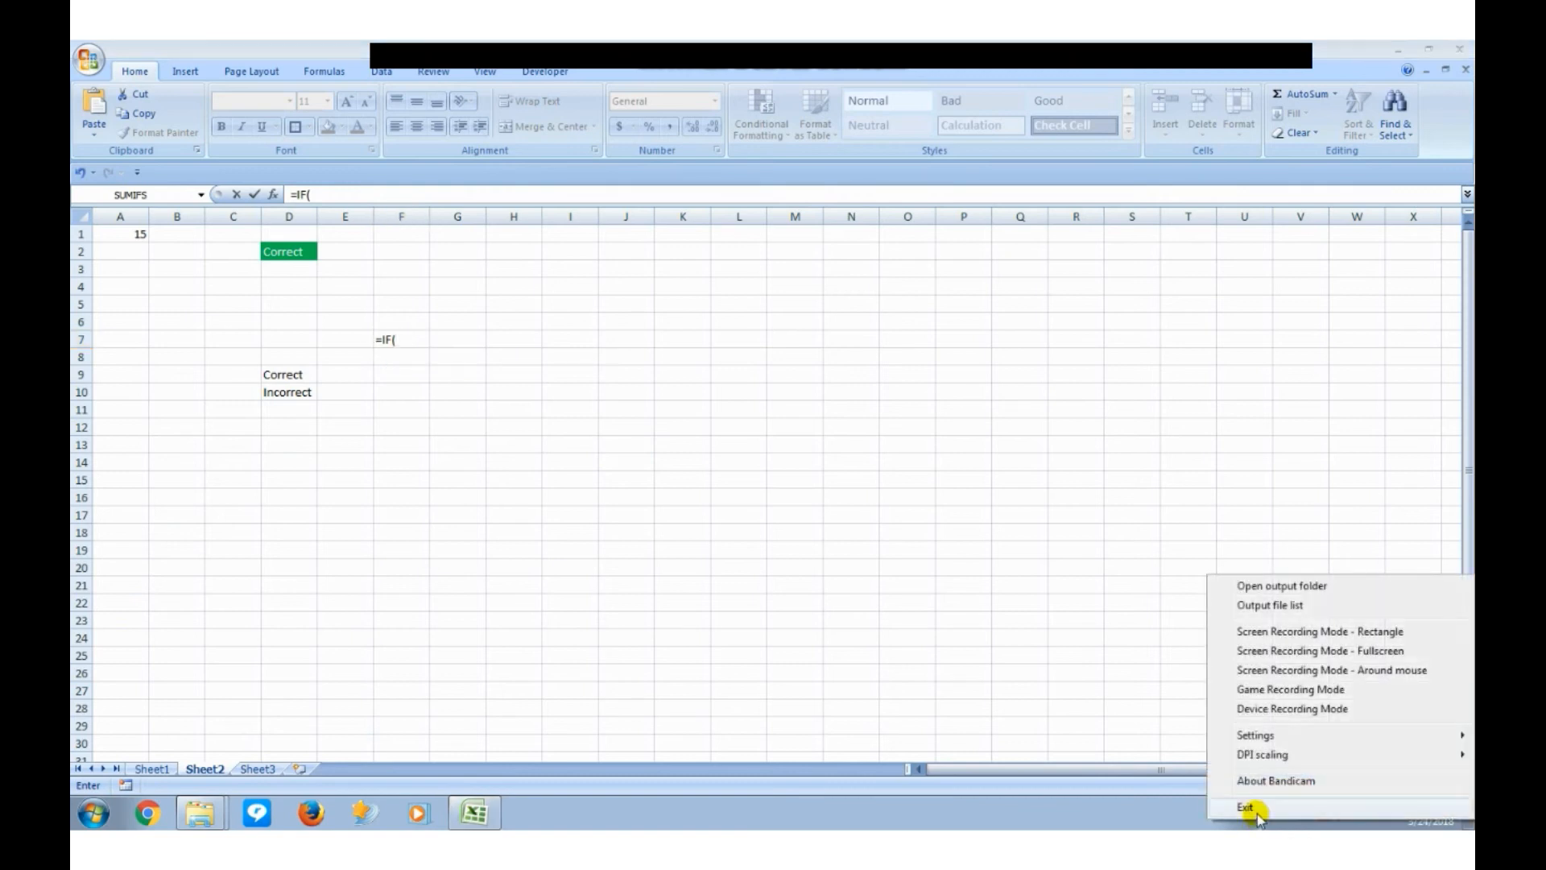
pyautogui.click(1247, 808)
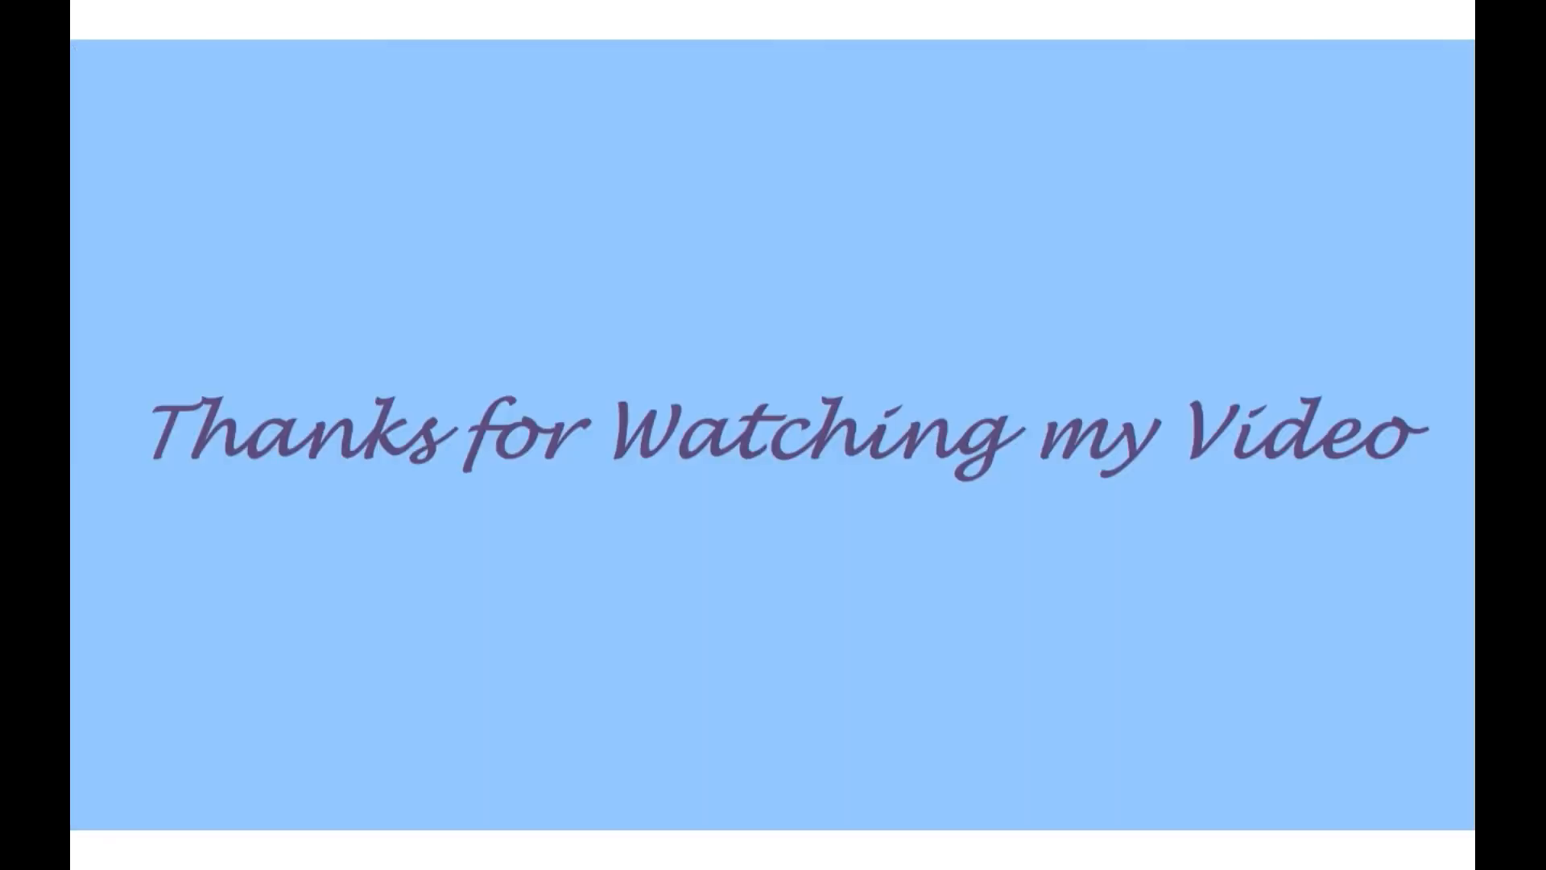